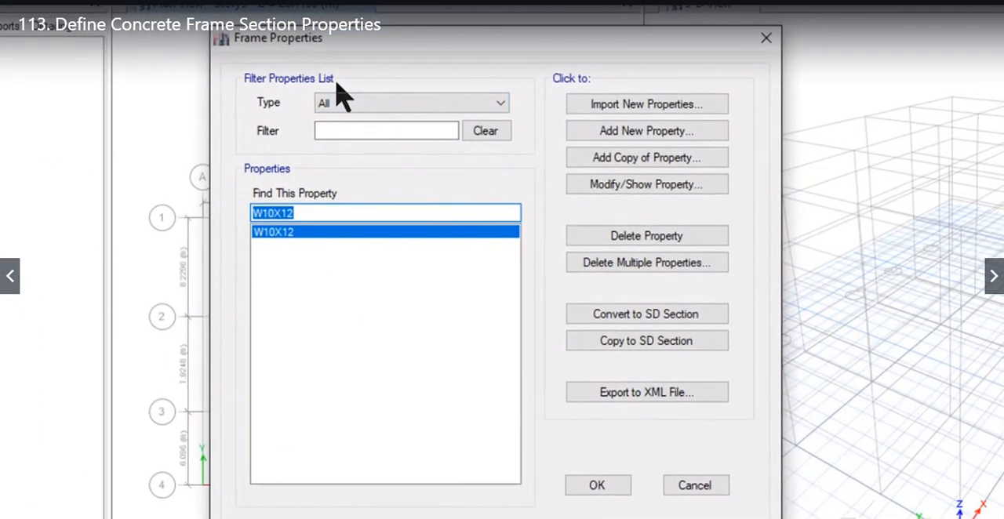
Step: Start a new frame section property using the rectangular concrete shape, keeping the property type filter at All
{"action": "left_click", "coordinate": [361, 104]}
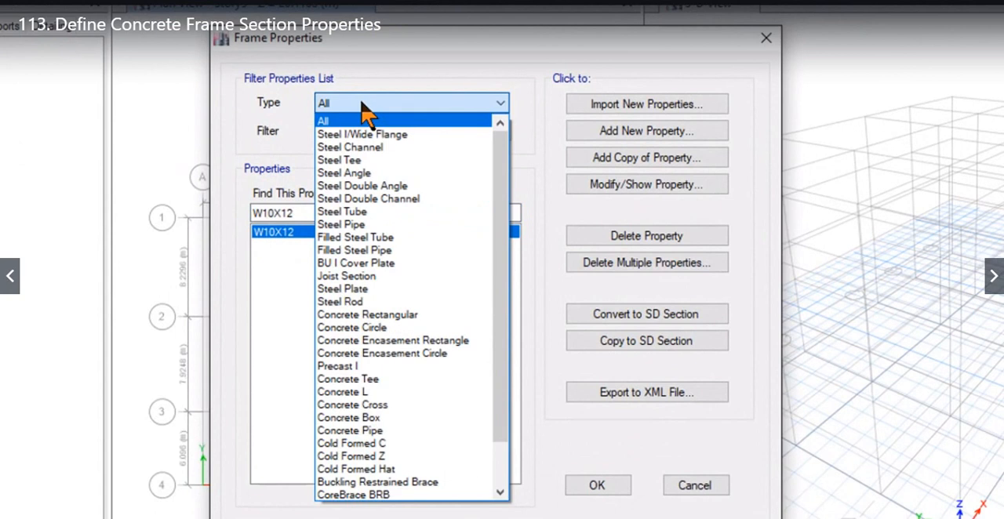
{"action": "left_click", "coordinate": [367, 119]}
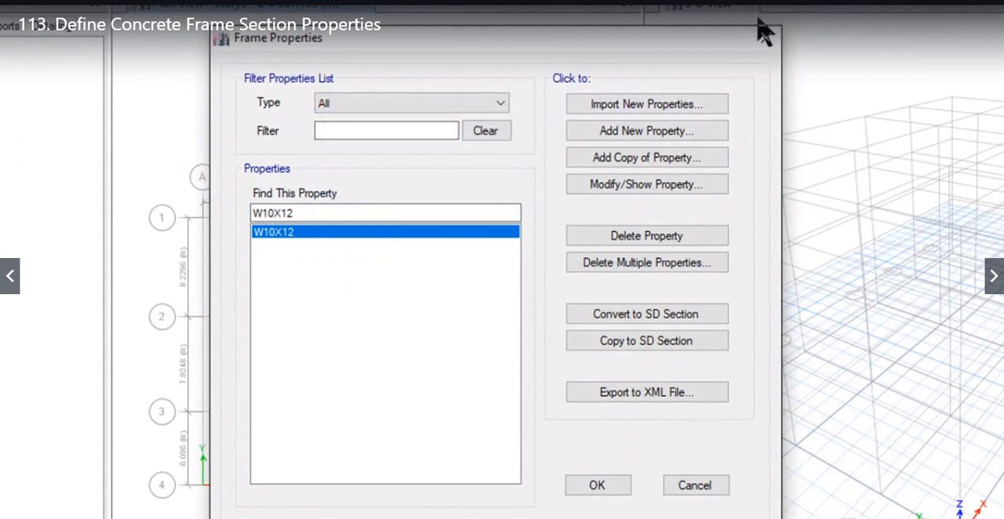
{"action": "left_click", "coordinate": [648, 137]}
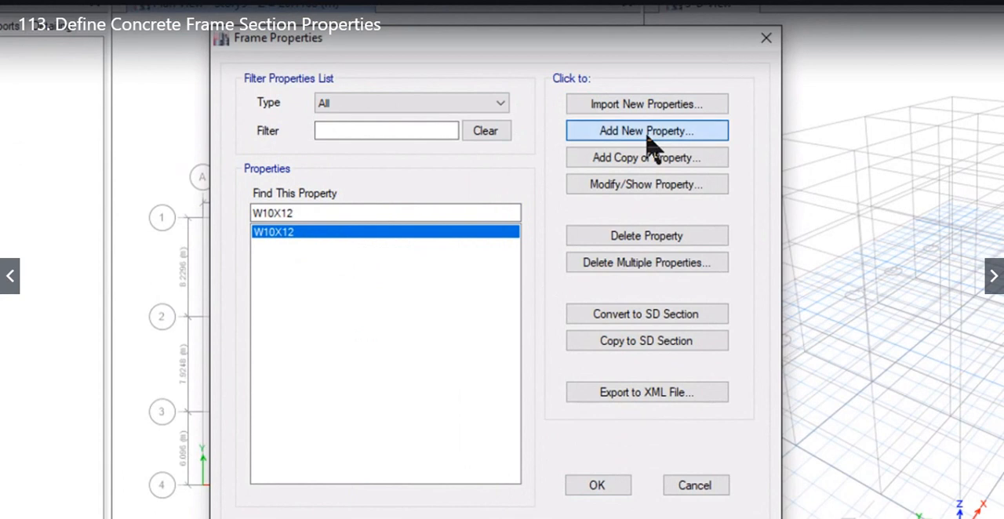
{"action": "left_click_drag", "start_coordinate": [405, 67], "coordinate": [544, 99]}
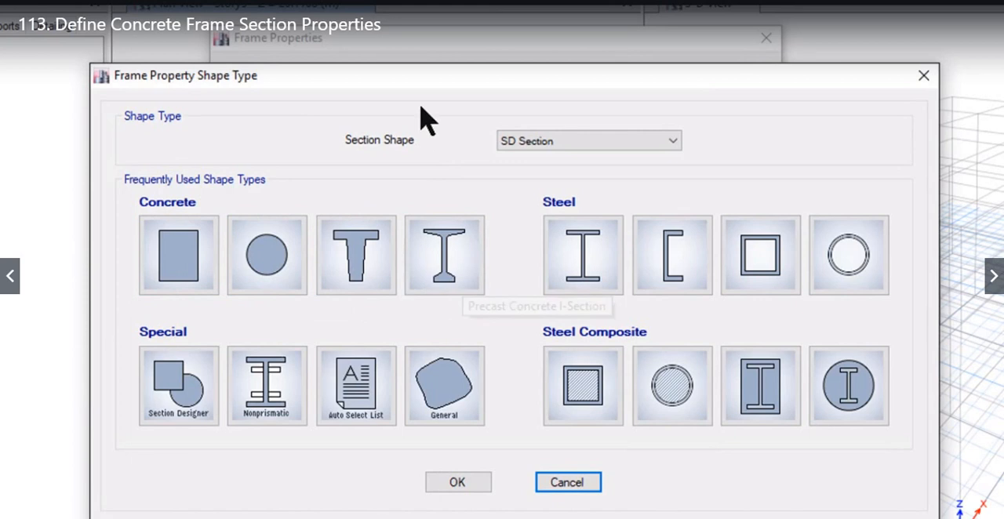
{"action": "left_click_drag", "start_coordinate": [427, 74], "coordinate": [740, 90]}
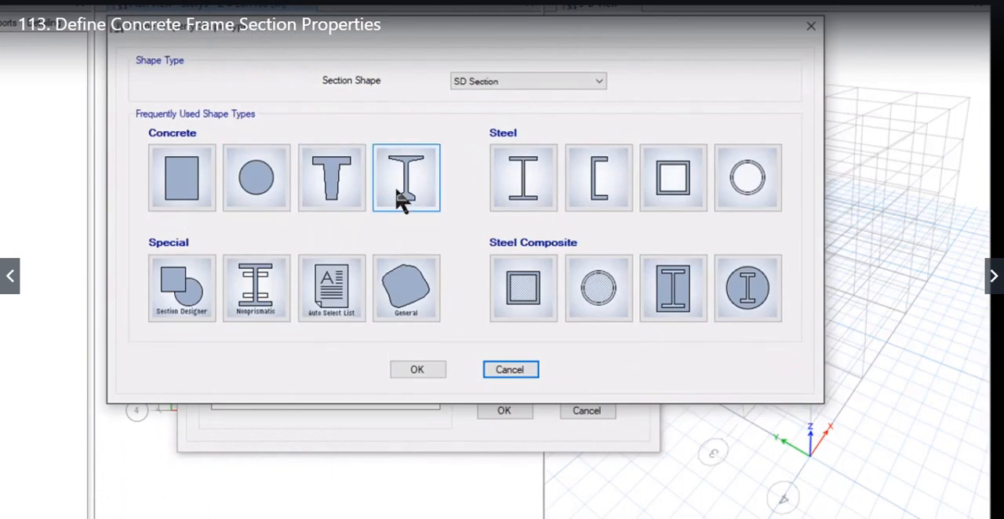
{"action": "left_click", "coordinate": [210, 190]}
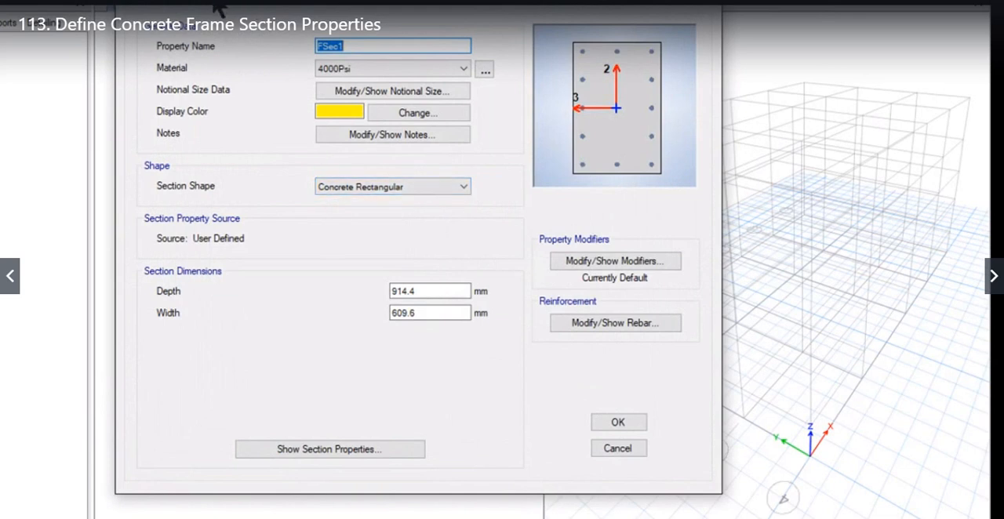
{"action": "left_click_drag", "start_coordinate": [218, 8], "coordinate": [282, 11]}
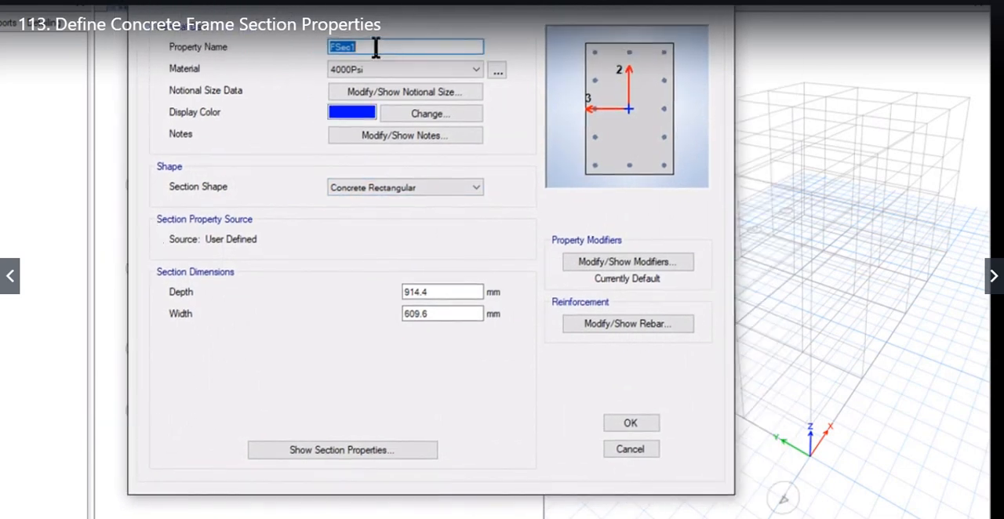
Step: Name the new section "beam 300 x 500" and assign C60/75 as its material
{"action": "left_click", "coordinate": [378, 46]}
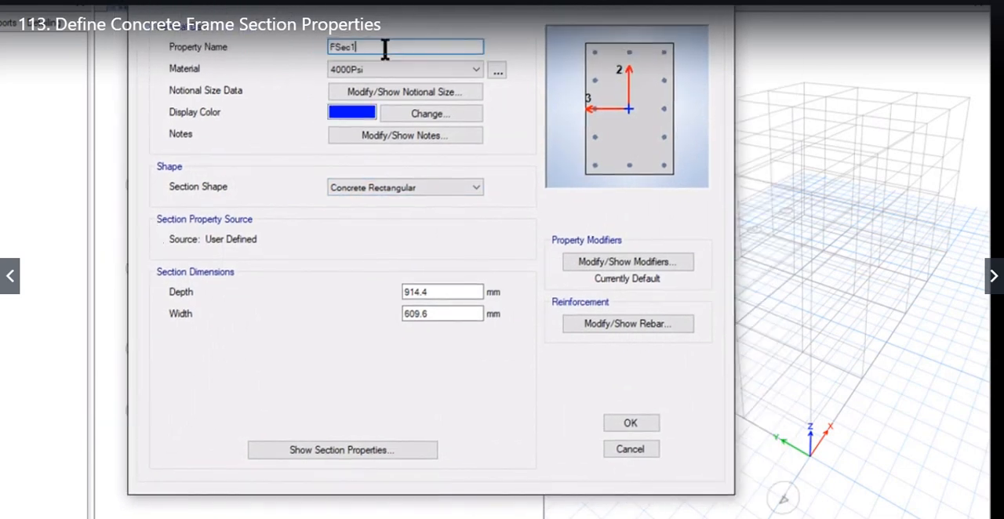
{"action": "left_click_drag", "start_coordinate": [384, 45], "coordinate": [302, 49]}
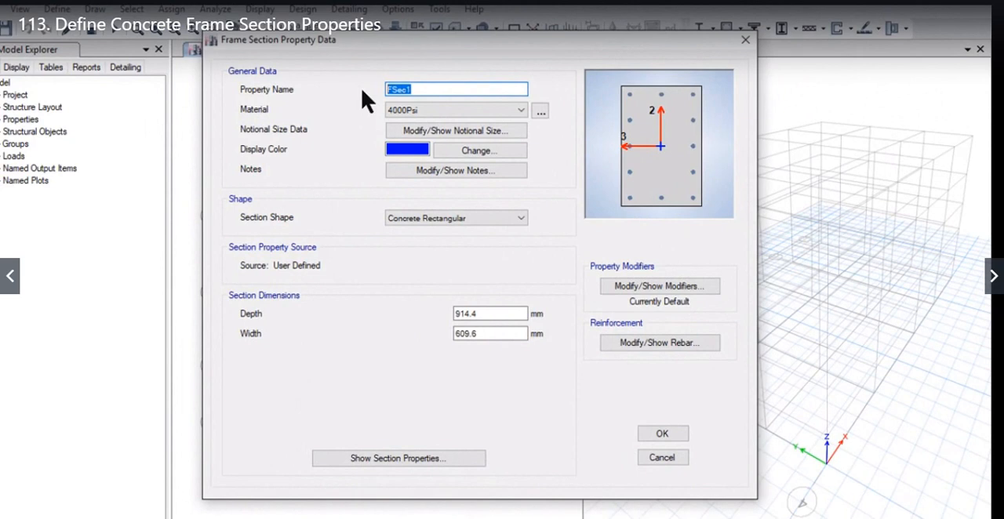
{"action": "type", "text": "300"}
{"action": "type", "text": " x 500"}
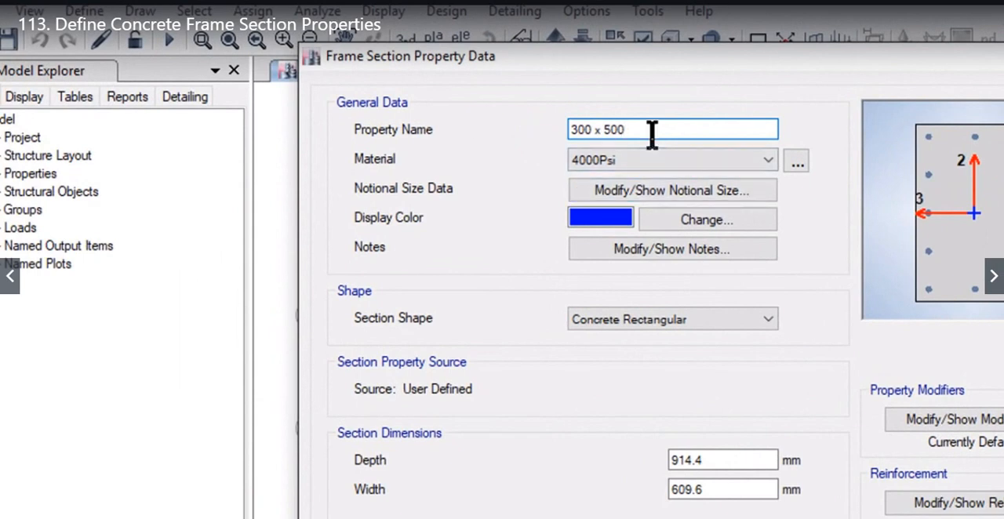
{"action": "left_click", "coordinate": [574, 131]}
{"action": "type", "text": "beam"}
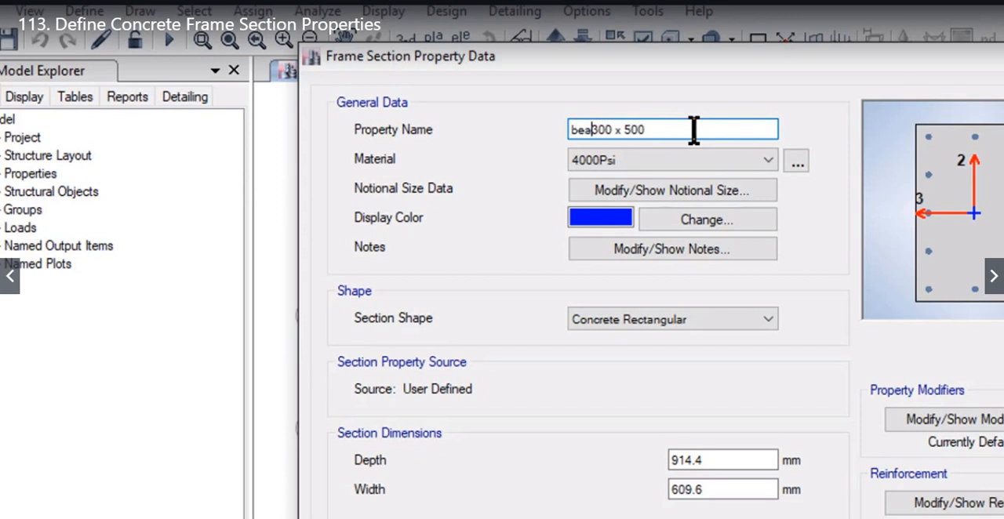
{"action": "left_click", "coordinate": [727, 161]}
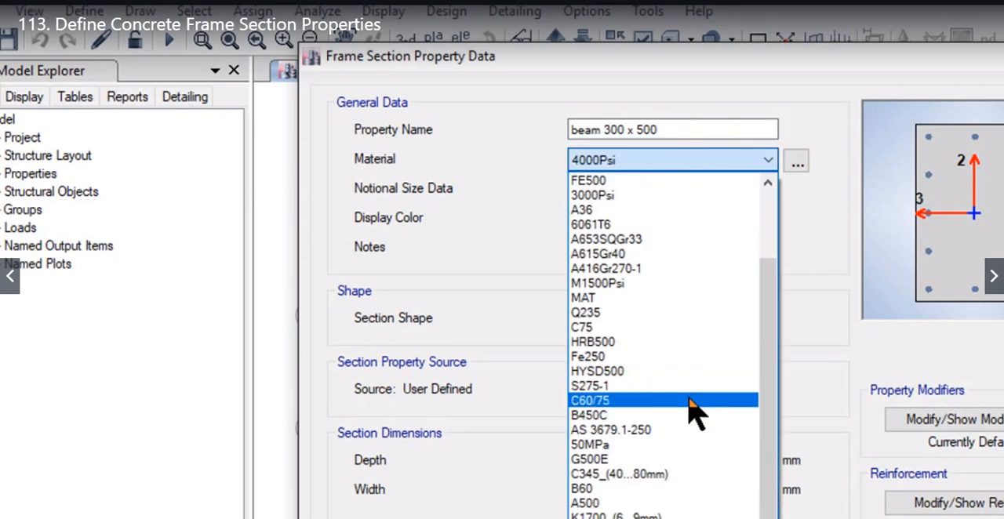
{"action": "left_click", "coordinate": [692, 404]}
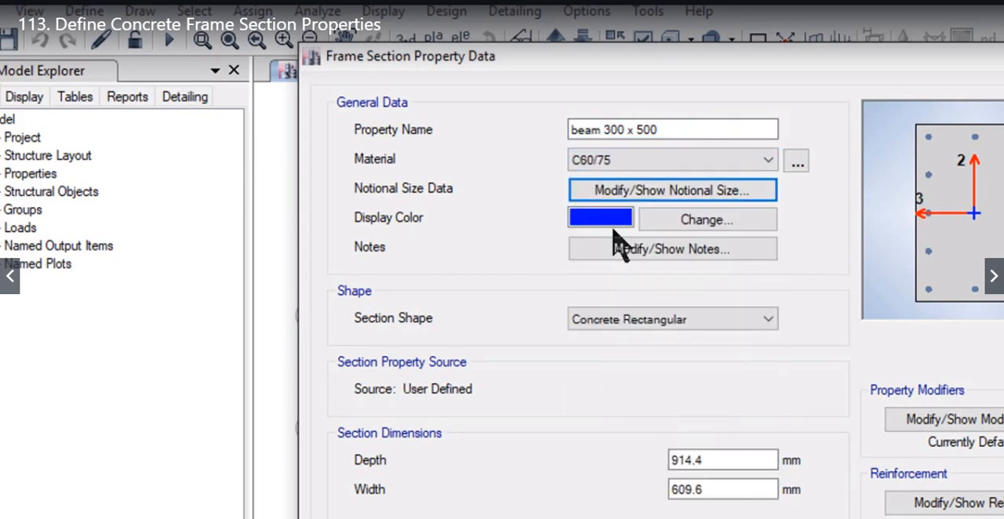
Step: Add the note "beam on terrace" to the section property
{"action": "left_click", "coordinate": [671, 251]}
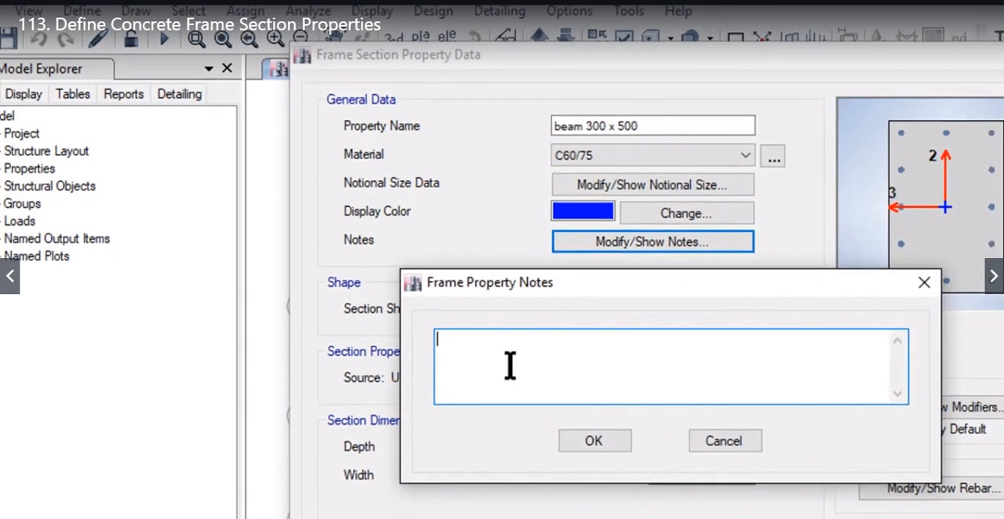
{"action": "type", "text": "bea"}
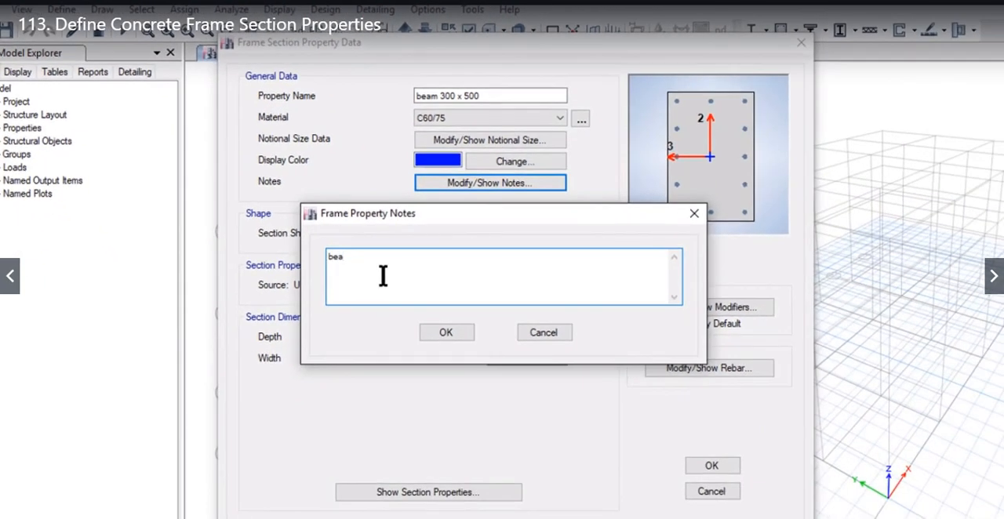
{"action": "key", "text": "BackSpace"}
{"action": "type", "text": "am on terrace"}
{"action": "left_click", "coordinate": [445, 335]}
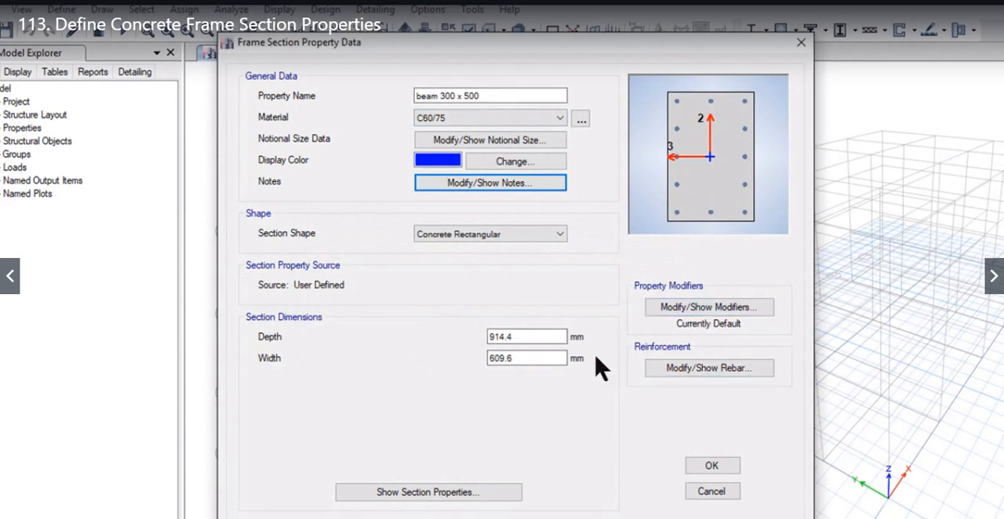
Step: Set the section dimensions to a depth of 500 mm and a width of 300 mm
{"action": "double_click", "coordinate": [525, 337]}
{"action": "type", "text": "500"}
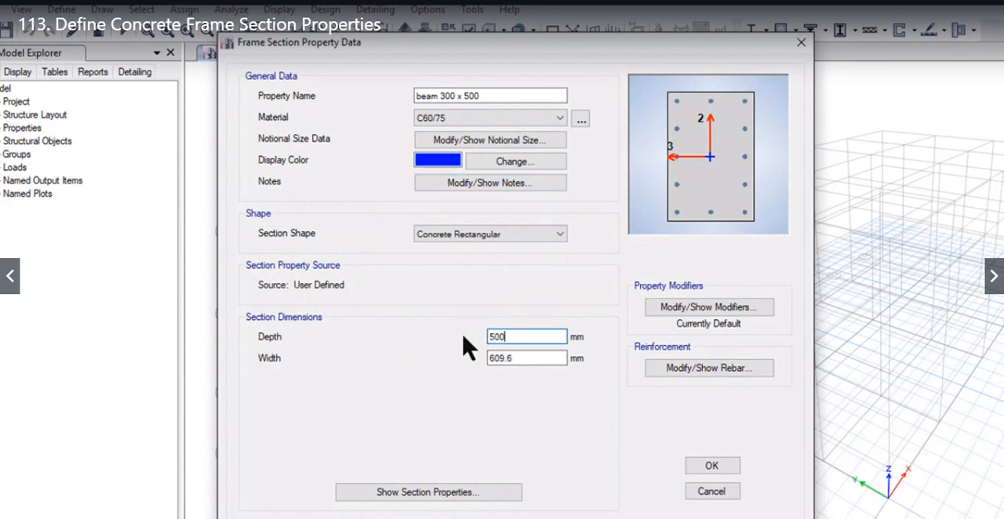
{"action": "key", "text": "Tab"}
{"action": "type", "text": "300"}
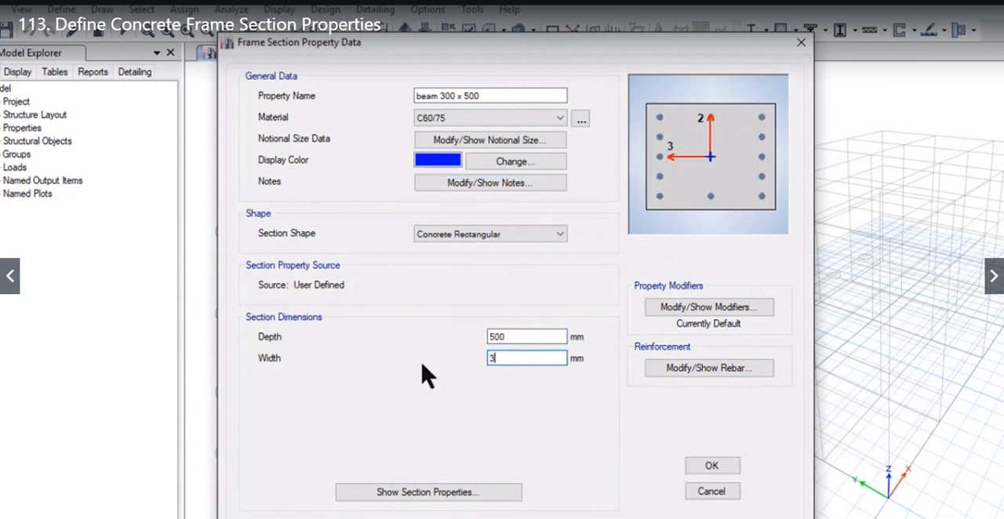
Step: Configure the section's reinforcement as M3 Design Only (Beam), with FE500 for both longitudinal and confinement bars
{"action": "left_click", "coordinate": [683, 373]}
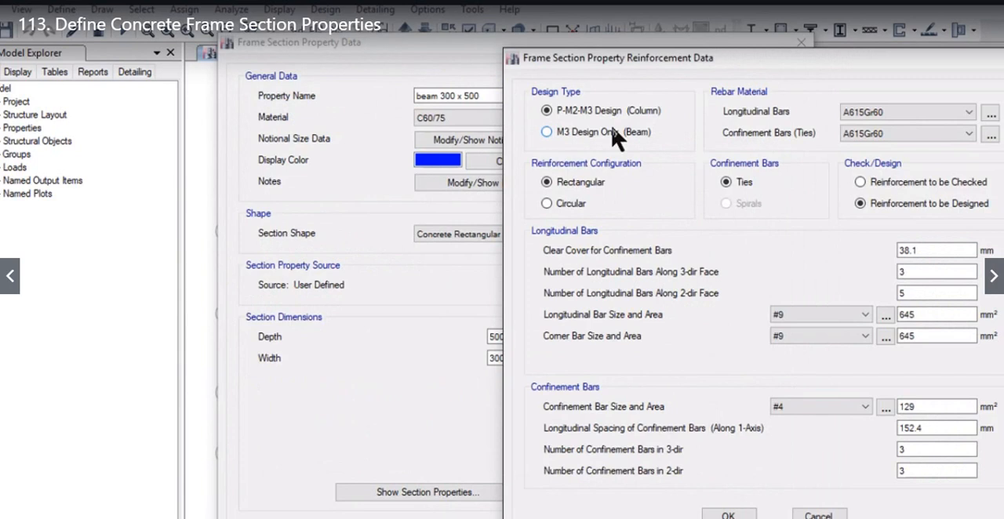
{"action": "left_click", "coordinate": [612, 131]}
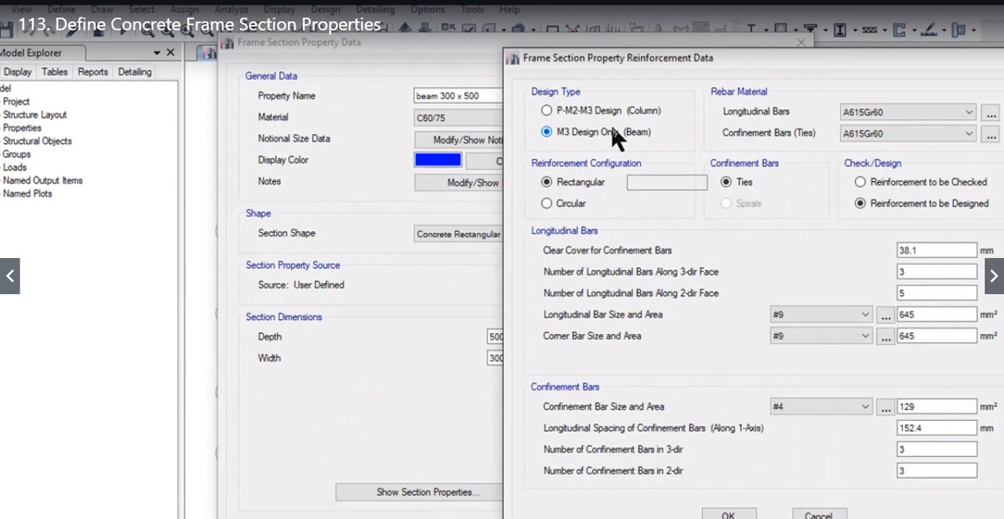
{"action": "left_click", "coordinate": [807, 114]}
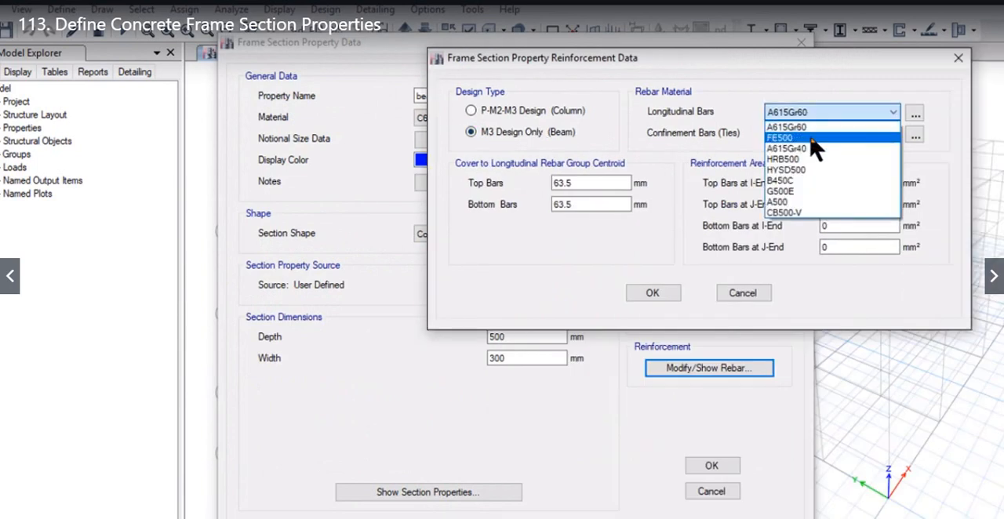
{"action": "left_click", "coordinate": [813, 138]}
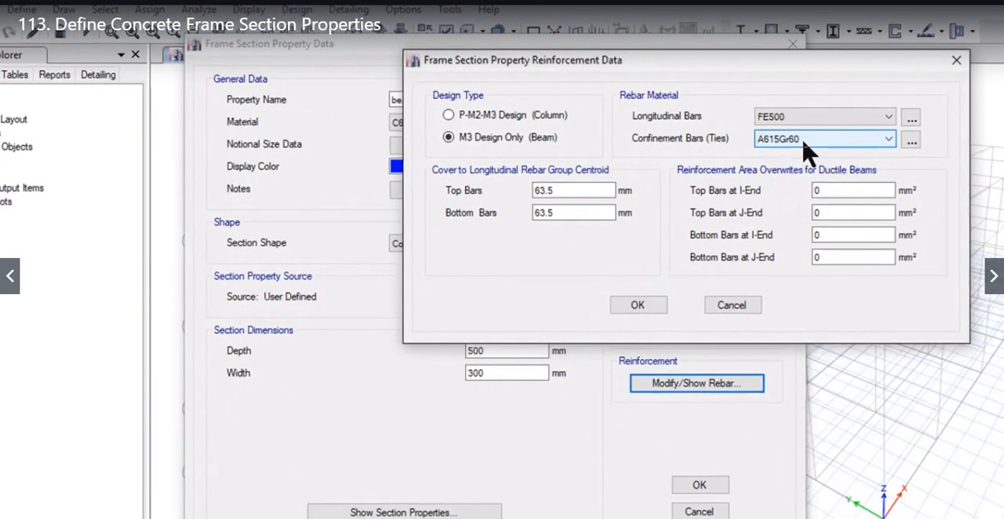
{"action": "left_click", "coordinate": [809, 134]}
{"action": "left_click", "coordinate": [804, 158]}
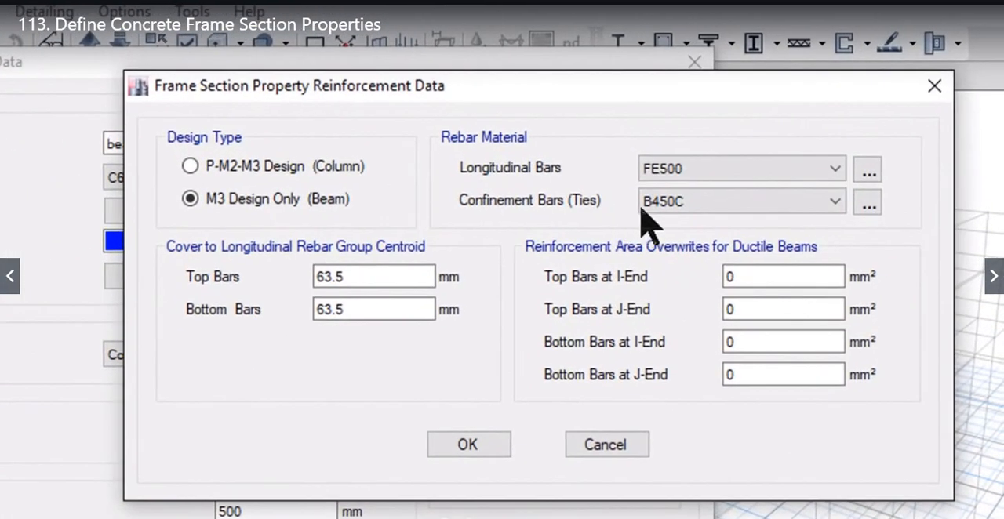
{"action": "left_click", "coordinate": [659, 200]}
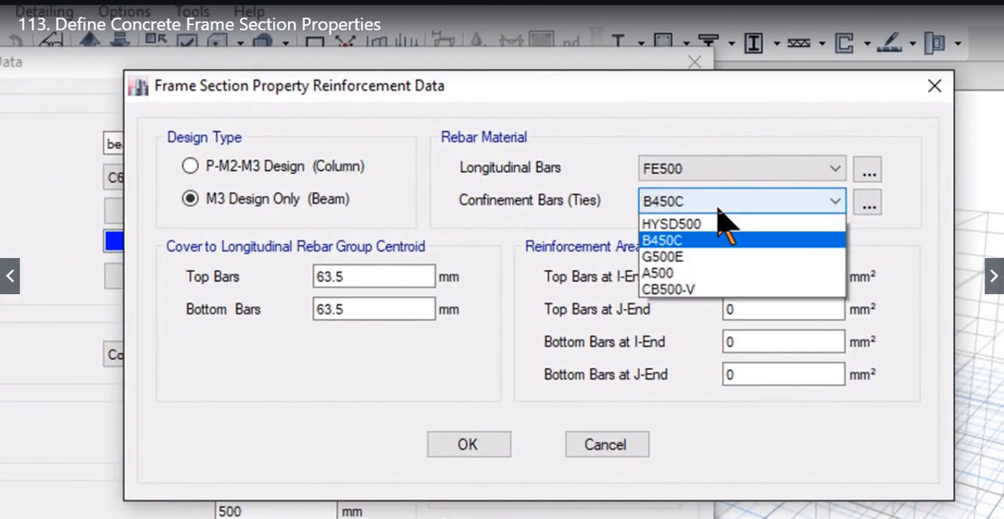
{"action": "left_click", "coordinate": [664, 238]}
Step: Set the rebar cover to 35 mm for both top and bottom bars, then recheck the saved reinforcement data
{"action": "left_click_drag", "start_coordinate": [358, 277], "coordinate": [240, 275]}
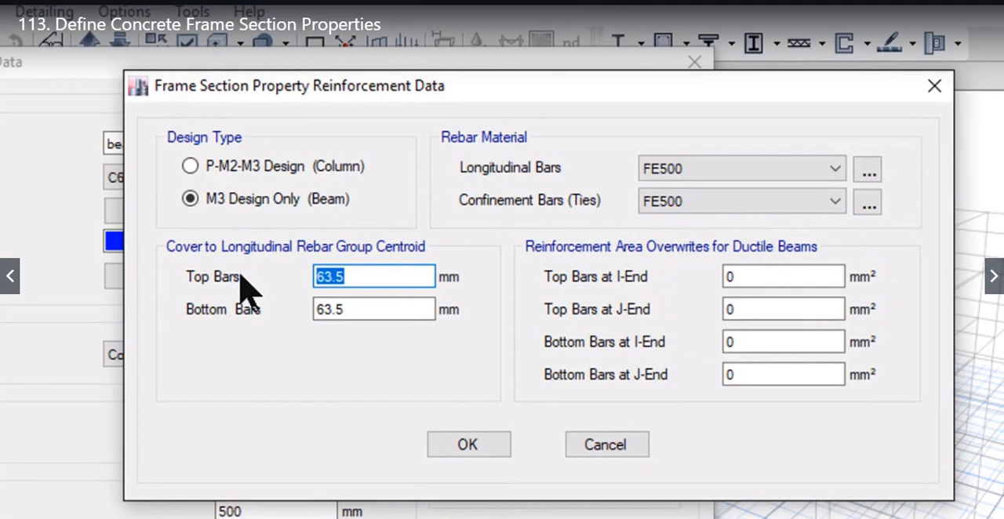
{"action": "type", "text": "35"}
{"action": "key", "text": "Tab"}
{"action": "type", "text": "35"}
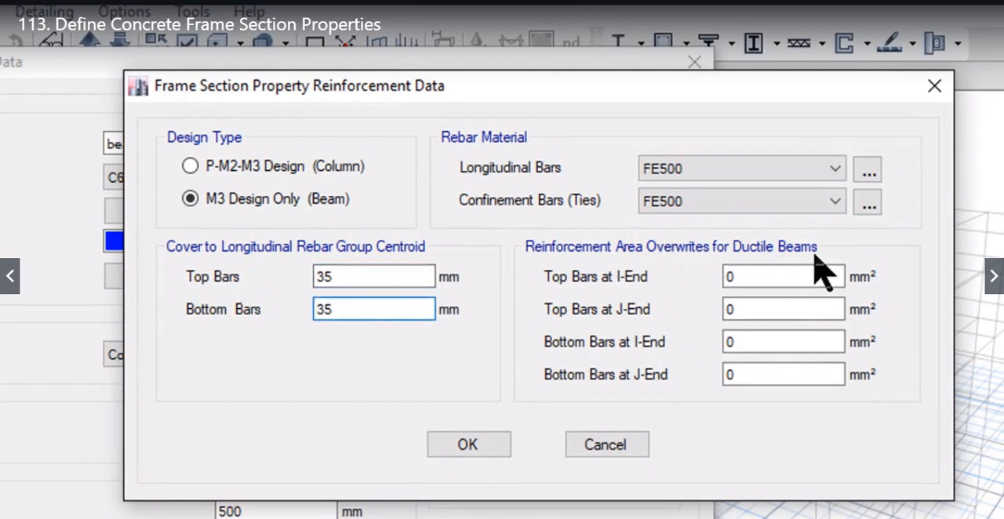
{"action": "left_click", "coordinate": [467, 445]}
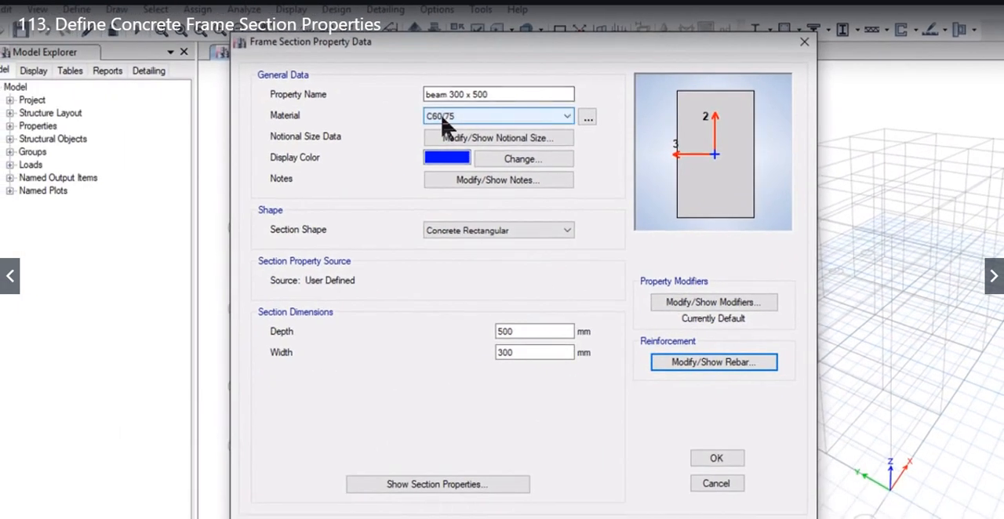
{"action": "left_click", "coordinate": [717, 364]}
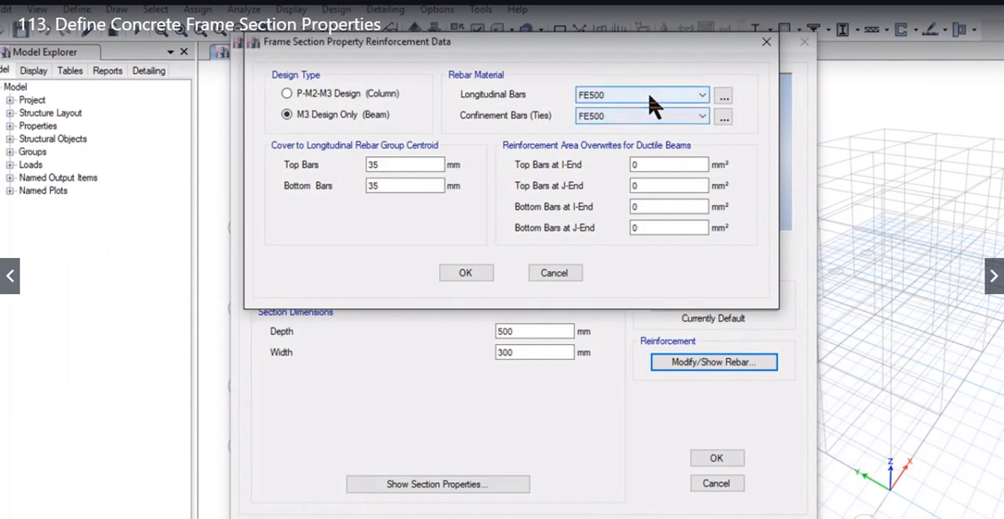
{"action": "left_click", "coordinate": [465, 273]}
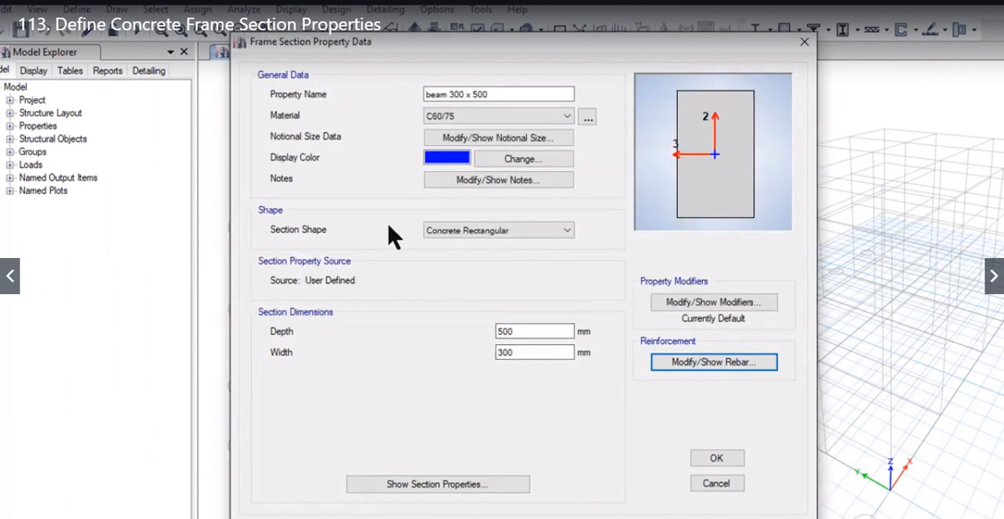
Step: Set the section's stiffness modifiers to 0.5 for the moments of inertia about the 2 and 3 axes
{"action": "left_click", "coordinate": [693, 303]}
{"action": "left_click_drag", "start_coordinate": [476, 118], "coordinate": [555, 138]}
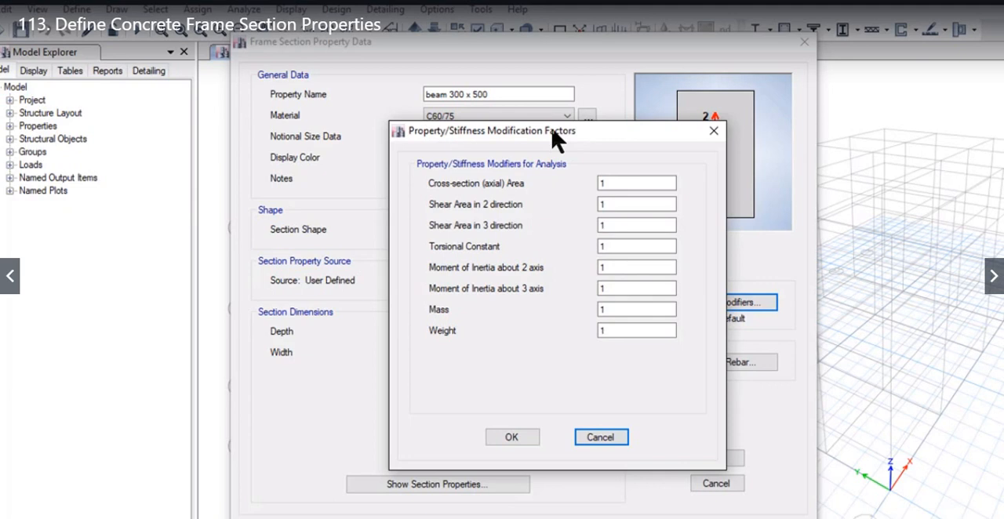
{"action": "double_click", "coordinate": [659, 268]}
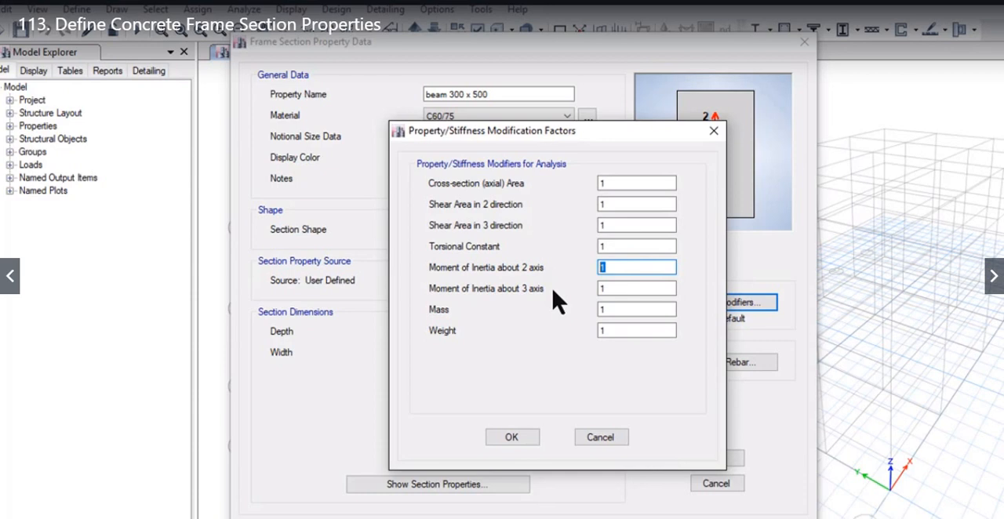
{"action": "type", "text": "0.5"}
{"action": "double_click", "coordinate": [602, 289]}
{"action": "type", "text": "0.5"}
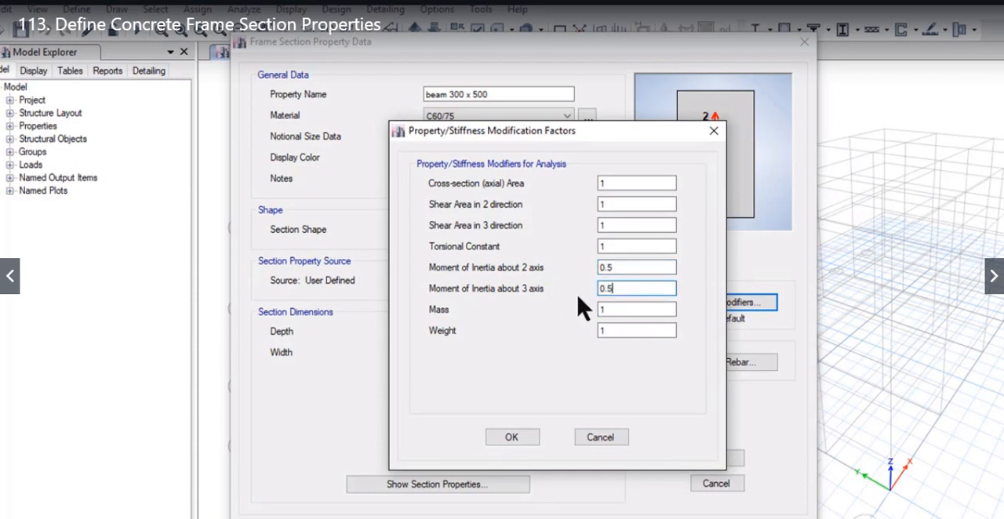
{"action": "left_click", "coordinate": [662, 311]}
{"action": "left_click", "coordinate": [663, 332]}
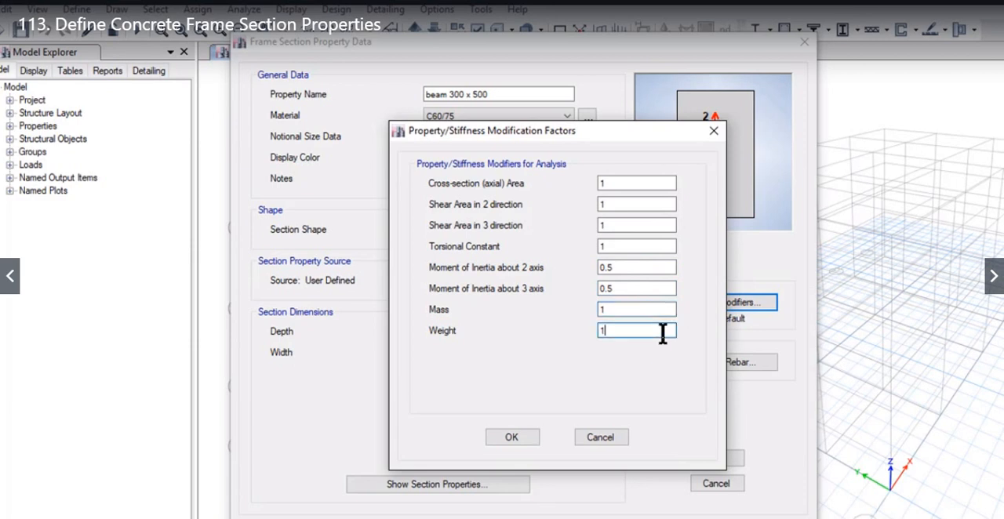
{"action": "left_click", "coordinate": [617, 247]}
{"action": "left_click", "coordinate": [618, 183]}
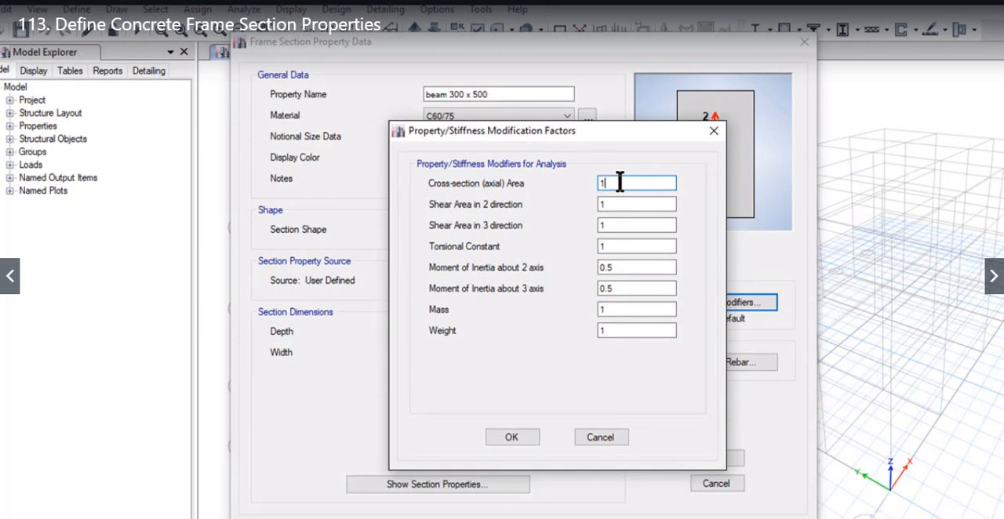
{"action": "left_click", "coordinate": [509, 437]}
Step: Review the calculated section properties of the 300 x 500 beam and close the list
{"action": "left_click", "coordinate": [437, 484]}
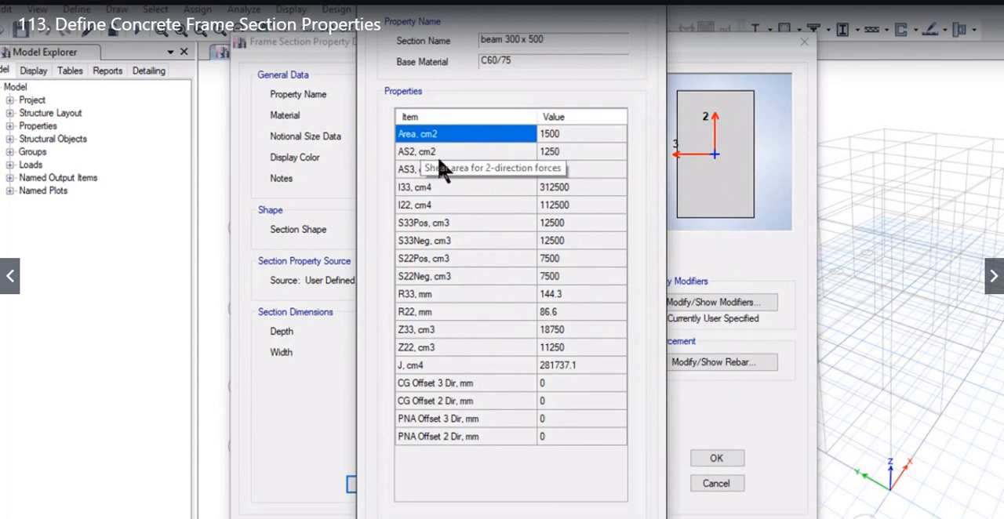
{"action": "key", "text": "Return"}
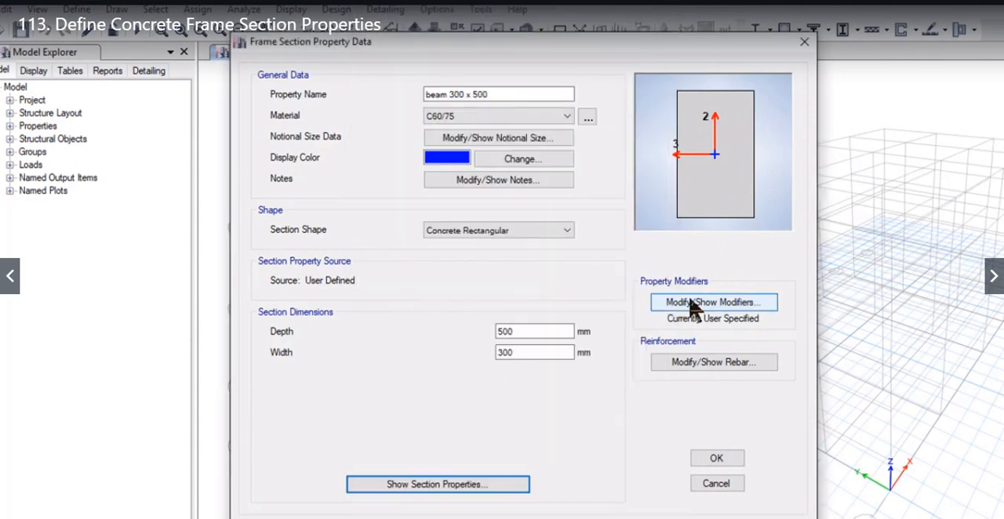
Step: Recheck the beam section's stiffness modifiers and its calculated section properties
{"action": "left_click", "coordinate": [655, 304]}
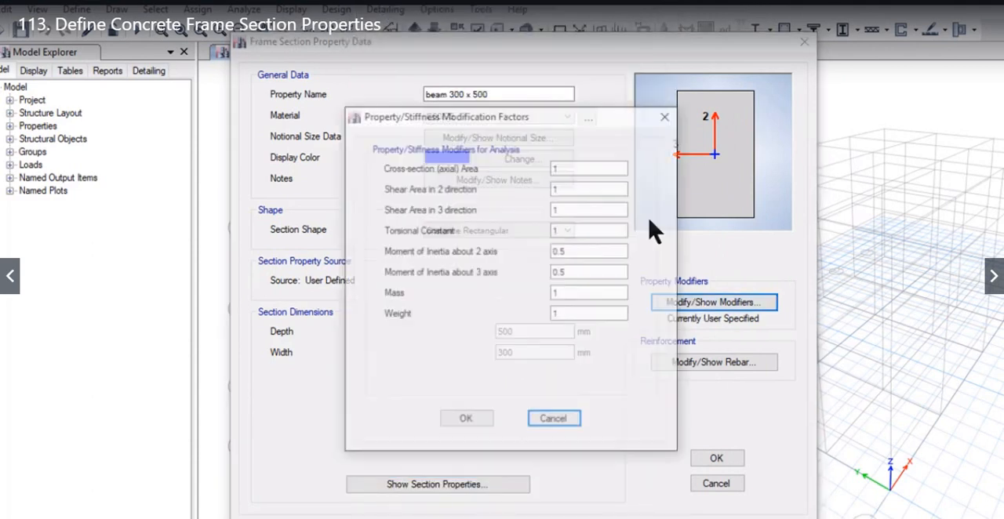
{"action": "left_click", "coordinate": [568, 187]}
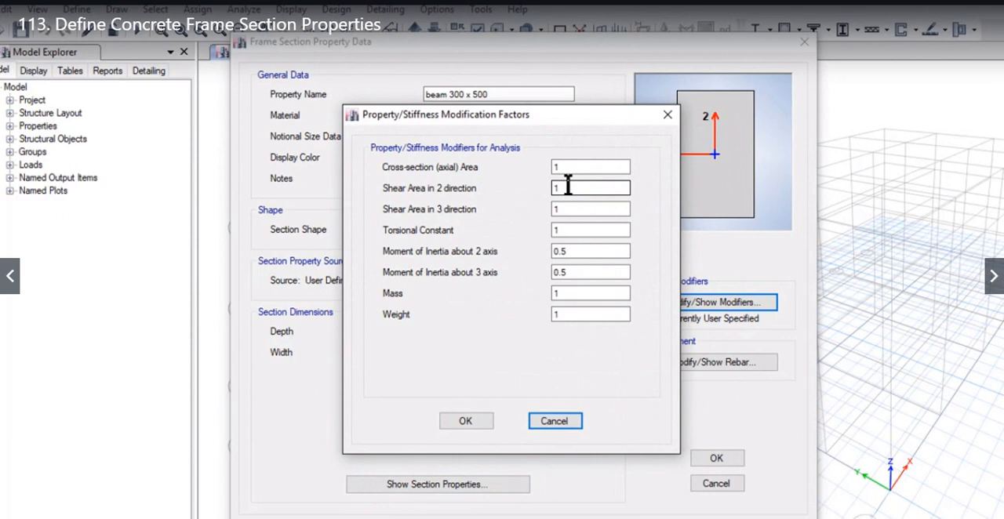
{"action": "key", "text": "Return"}
{"action": "left_click", "coordinate": [416, 484]}
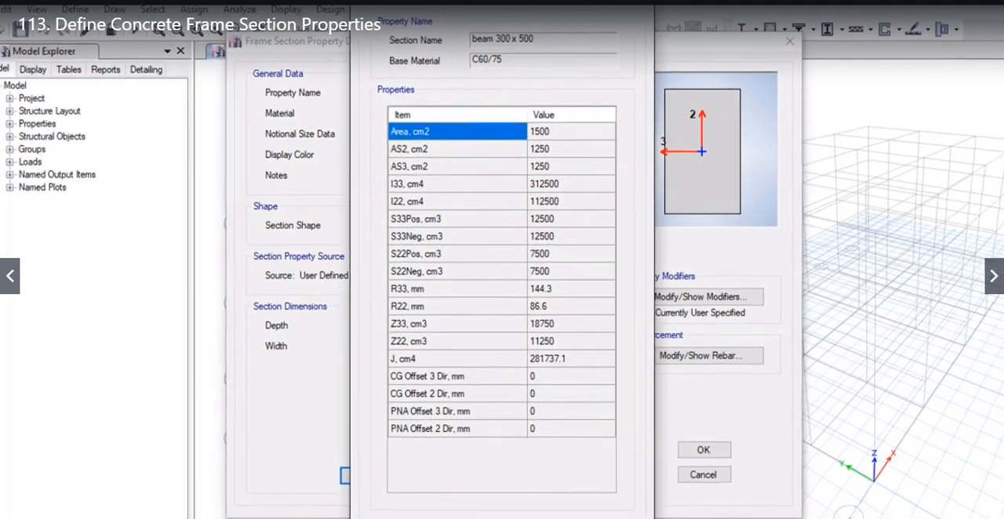
{"action": "left_click", "coordinate": [437, 512]}
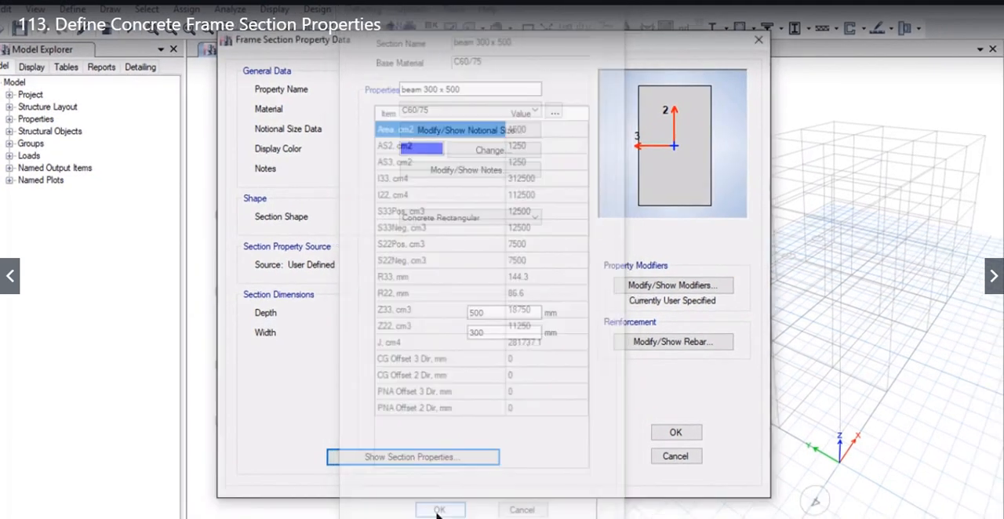
Step: Confirm the beam's stiffness modifiers and save the 300 x 500 beam section
{"action": "left_click", "coordinate": [641, 289]}
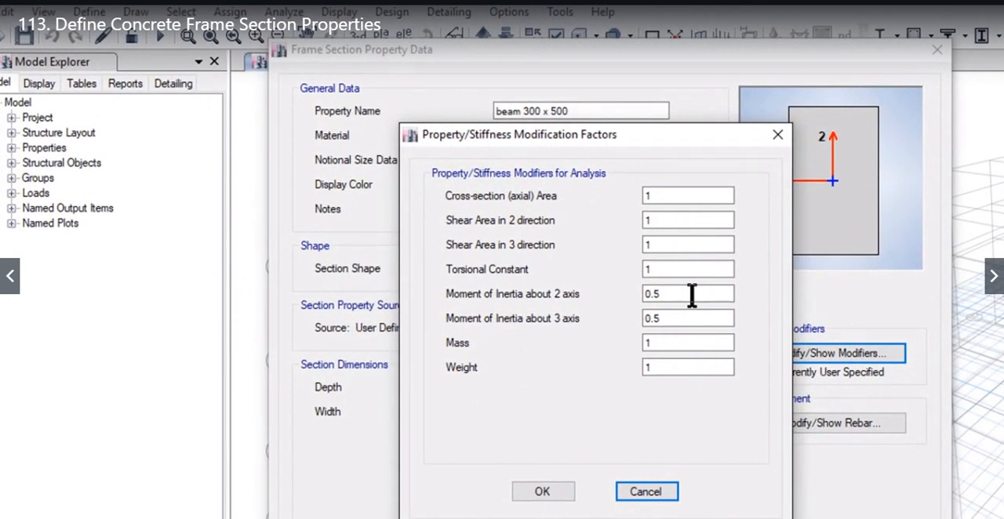
{"action": "left_click", "coordinate": [540, 494]}
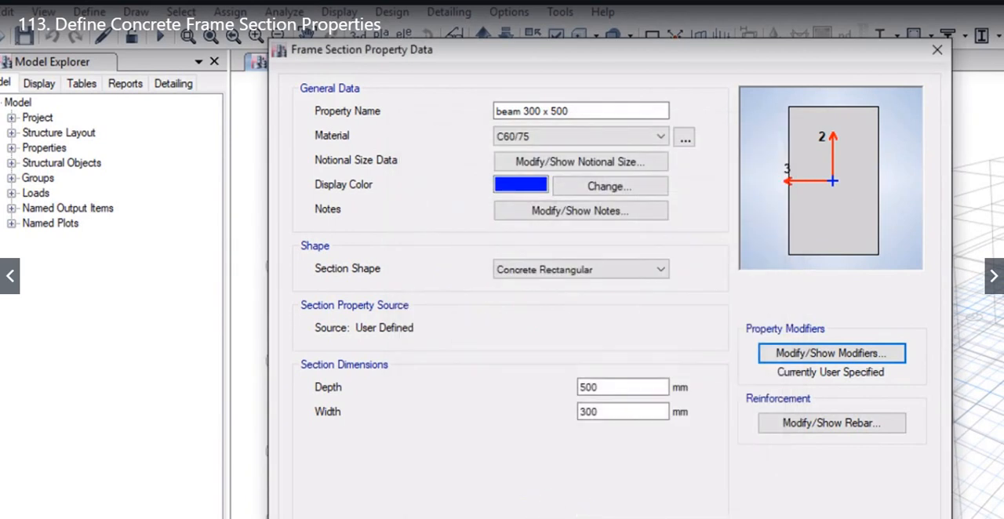
{"action": "left_click", "coordinate": [786, 515]}
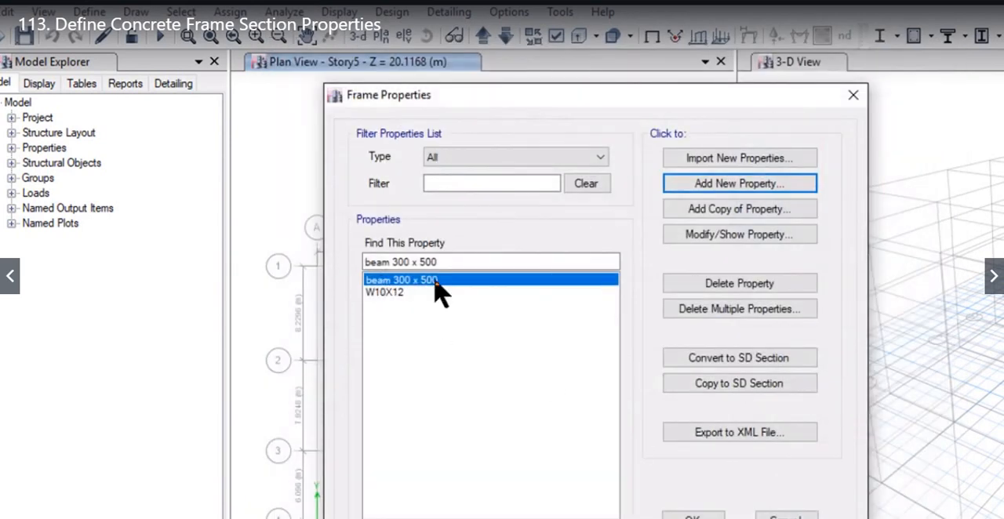
Step: Add a new concrete circular frame section named "600 mm column"
{"action": "left_click", "coordinate": [686, 185]}
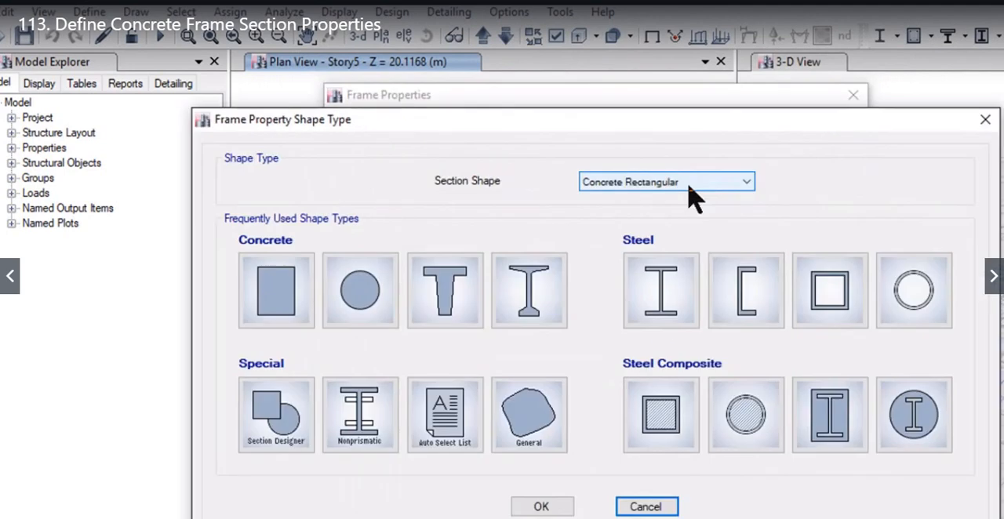
{"action": "left_click", "coordinate": [376, 294]}
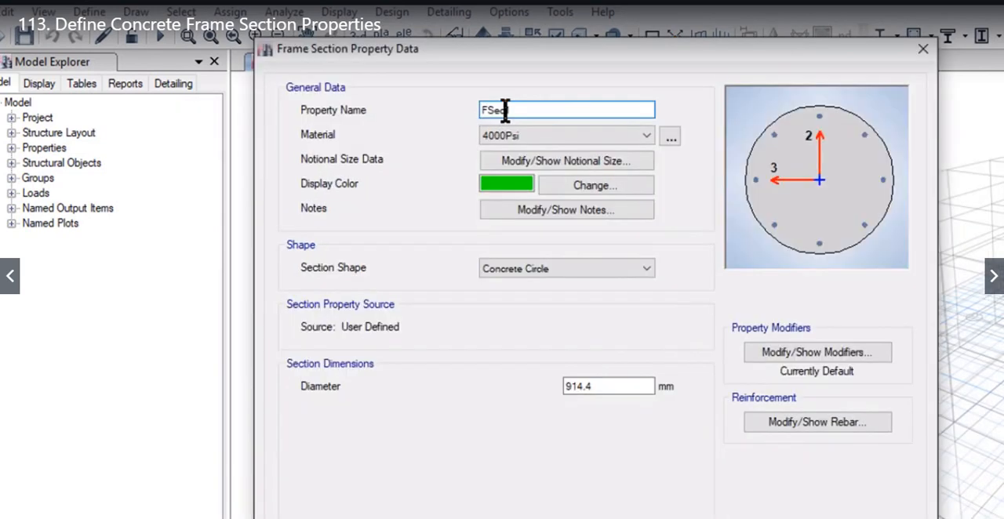
{"action": "double_click", "coordinate": [506, 109]}
{"action": "type", "text": "600 mm column"}
Step: Set the column section's material to C25/30 and its diameter to 600 mm
{"action": "left_click", "coordinate": [533, 135]}
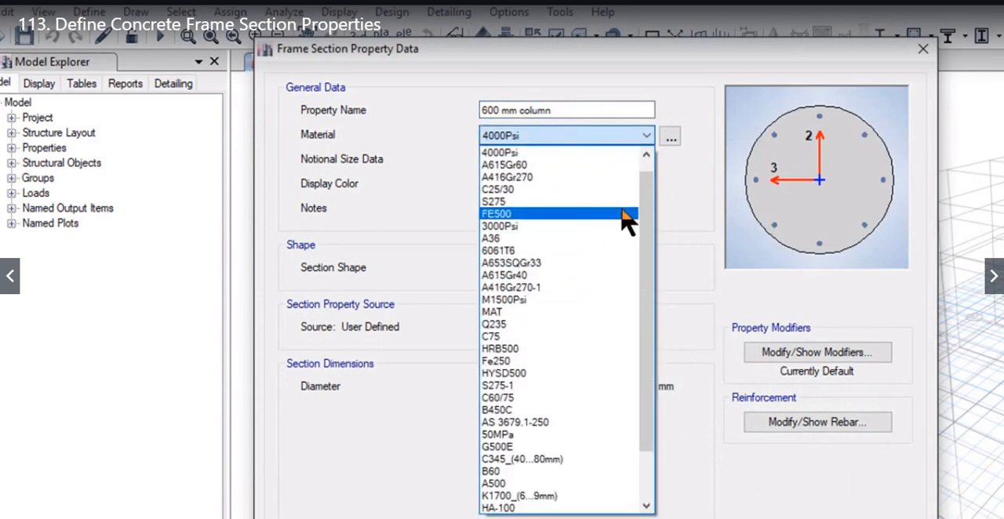
{"action": "left_click", "coordinate": [580, 190]}
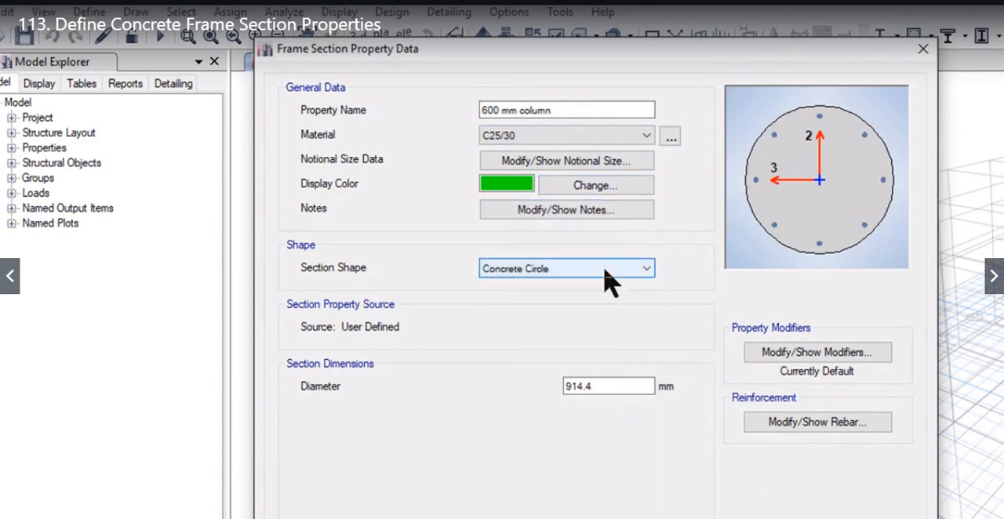
{"action": "left_click_drag", "start_coordinate": [613, 392], "coordinate": [495, 399]}
{"action": "type", "text": "600"}
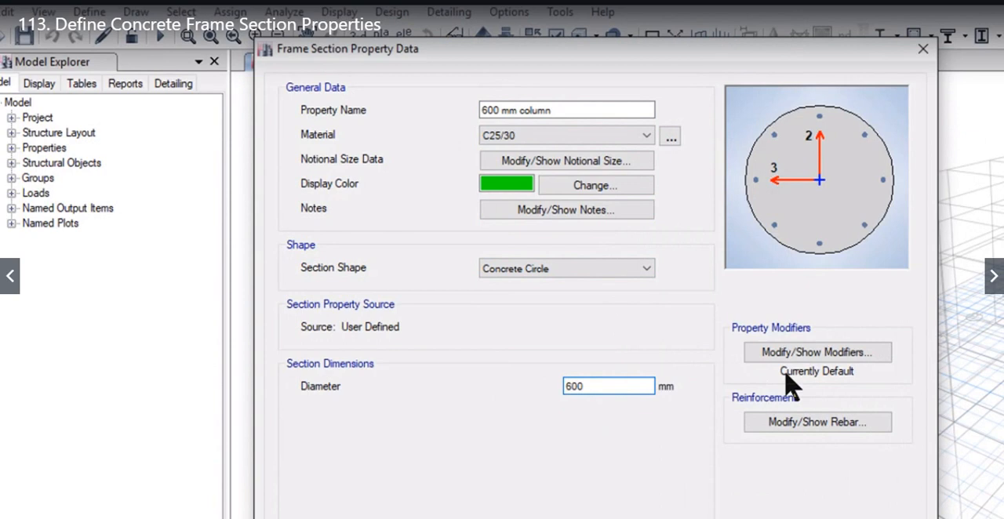
Step: Set the column's rebar material to FE500 for both the longitudinal bars and the confinement ties
{"action": "left_click", "coordinate": [819, 424]}
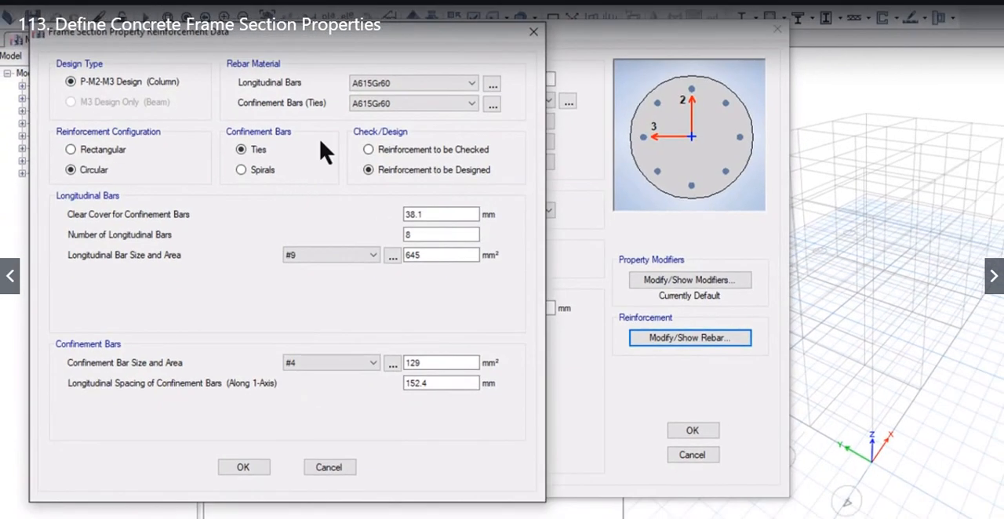
{"action": "left_click_drag", "start_coordinate": [198, 42], "coordinate": [459, 49]}
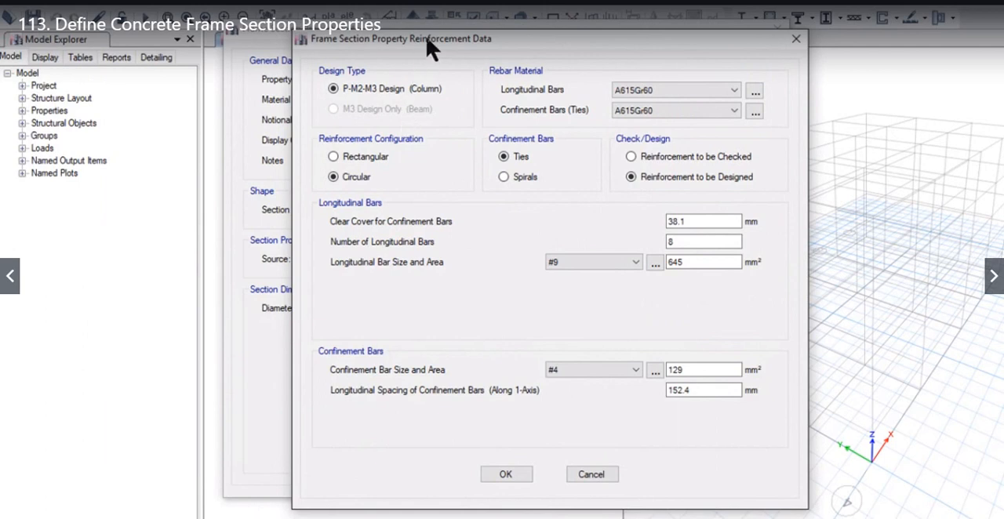
{"action": "left_click_drag", "start_coordinate": [424, 38], "coordinate": [231, 35]}
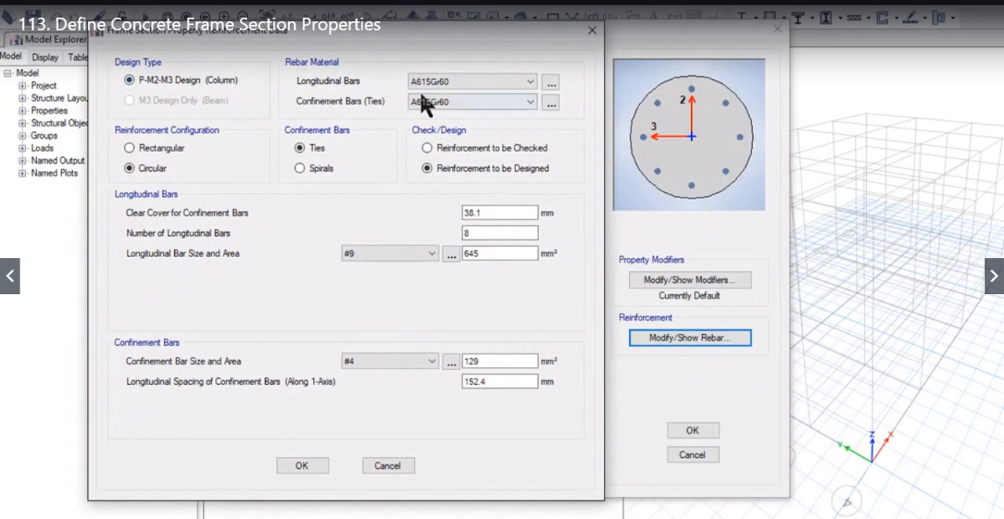
{"action": "left_click", "coordinate": [451, 83]}
{"action": "left_click", "coordinate": [454, 106]}
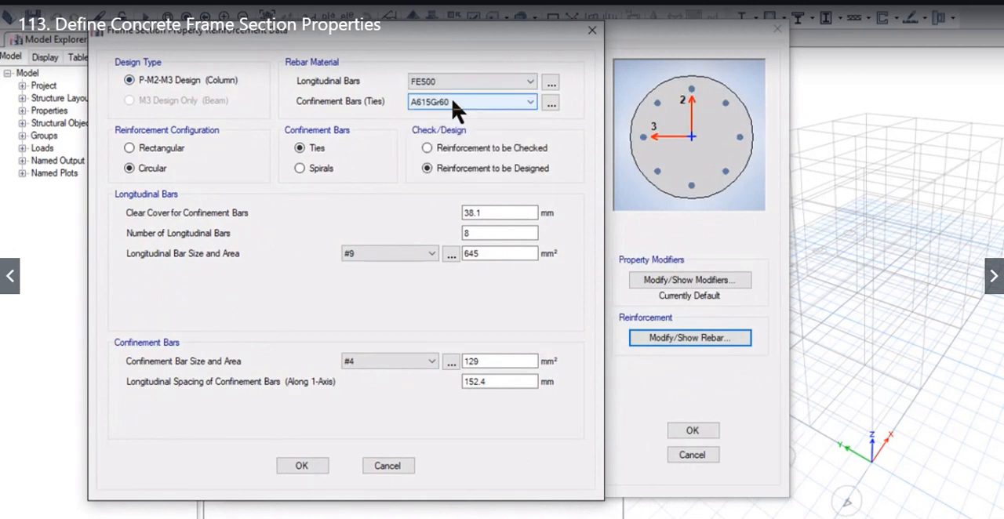
{"action": "left_click", "coordinate": [453, 102]}
{"action": "left_click", "coordinate": [461, 126]}
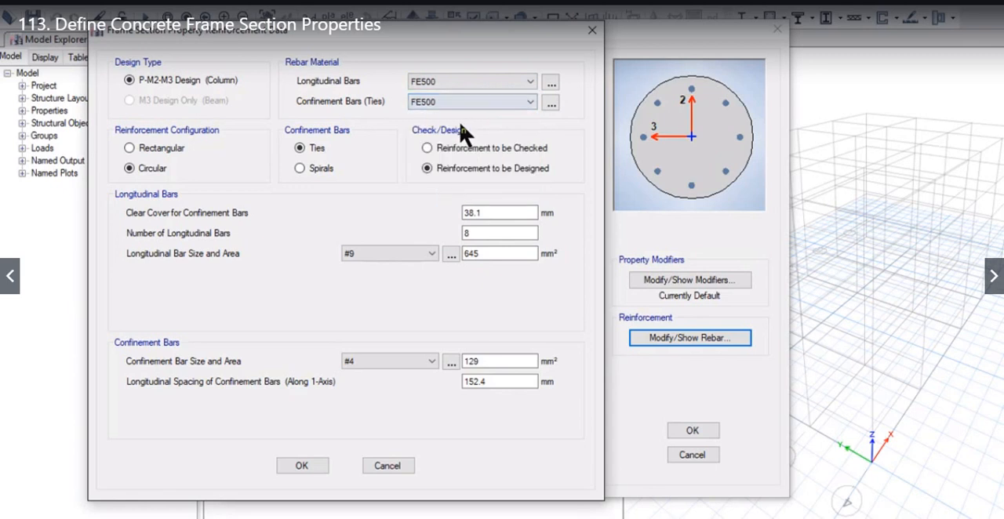
Step: Try the rectangular, spiral and checked reinforcement options, restoring Circular, Ties and Reinforcement to be Designed
{"action": "left_click", "coordinate": [161, 151]}
{"action": "left_click", "coordinate": [131, 168]}
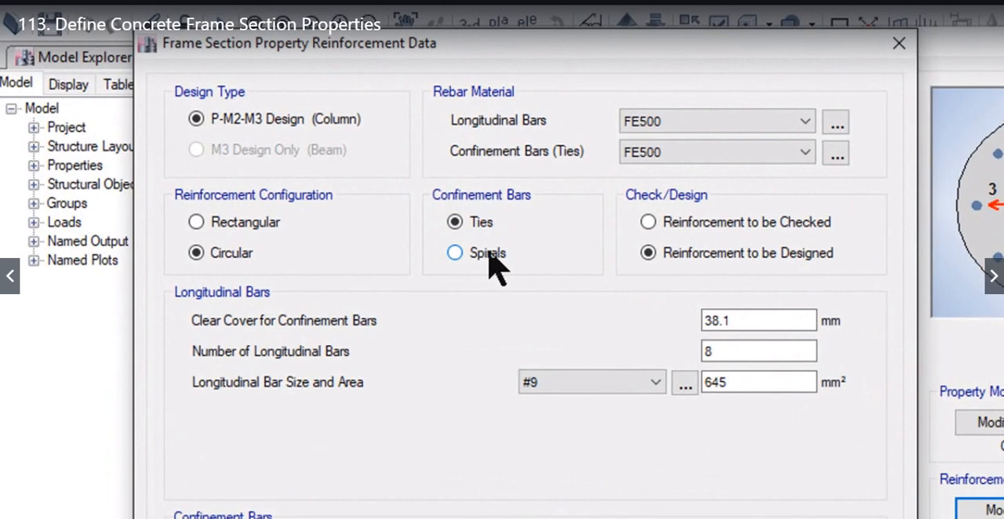
{"action": "left_click", "coordinate": [487, 254]}
{"action": "left_click", "coordinate": [483, 225]}
{"action": "left_click", "coordinate": [735, 223]}
{"action": "left_click", "coordinate": [732, 253]}
{"action": "left_click", "coordinate": [729, 227]}
{"action": "left_click", "coordinate": [732, 253]}
Step: Set the column's clear cover to 40 mm, with 12 longitudinal bars of size #5
{"action": "left_click_drag", "start_coordinate": [733, 321], "coordinate": [672, 324]}
{"action": "type", "text": "40"}
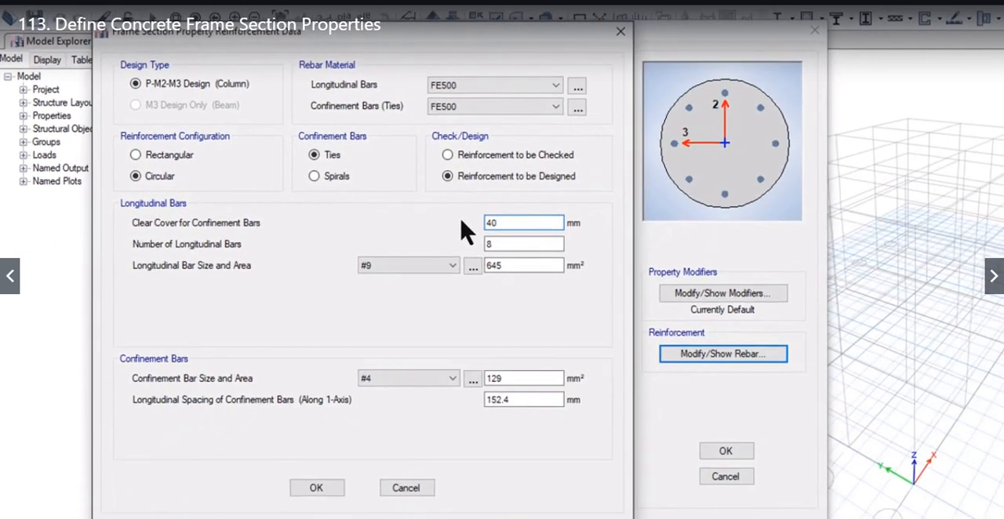
{"action": "double_click", "coordinate": [513, 243]}
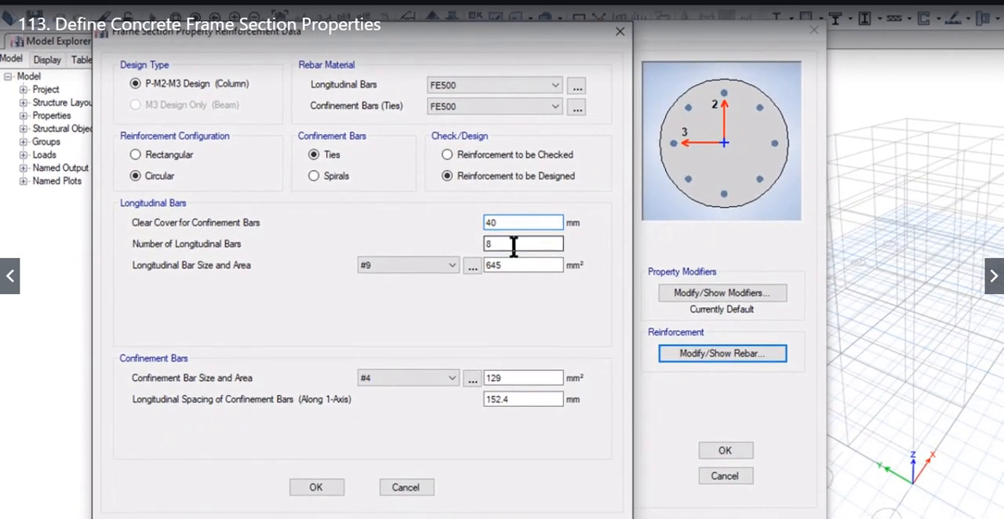
{"action": "type", "text": "12"}
{"action": "left_click", "coordinate": [402, 267]}
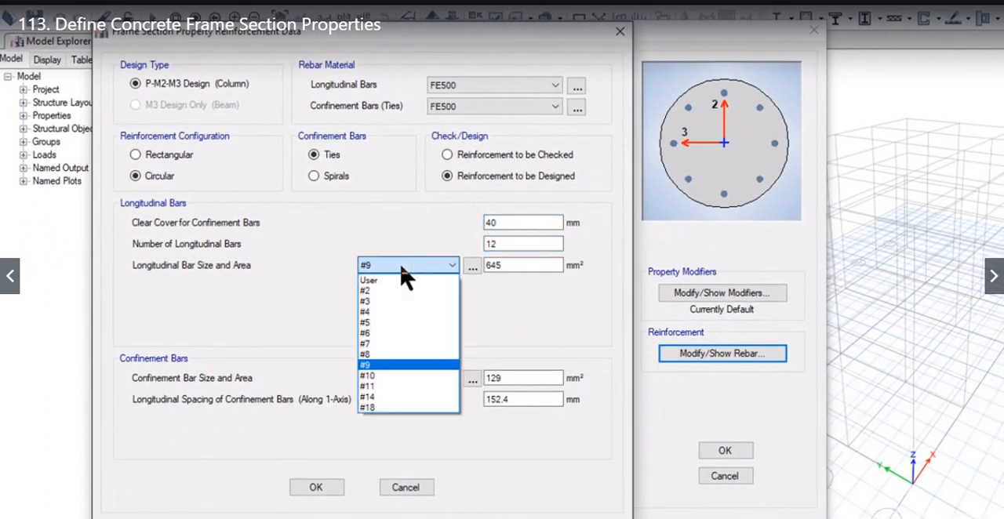
{"action": "left_click", "coordinate": [404, 323]}
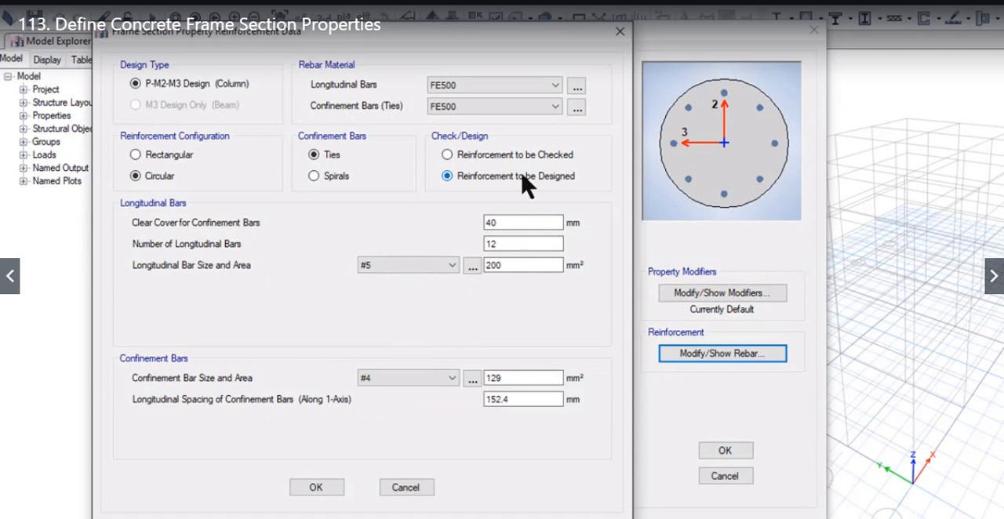
Step: Set the column's confinement bar size to #3, save the reinforcement and recheck the stored data
{"action": "left_click", "coordinate": [452, 378]}
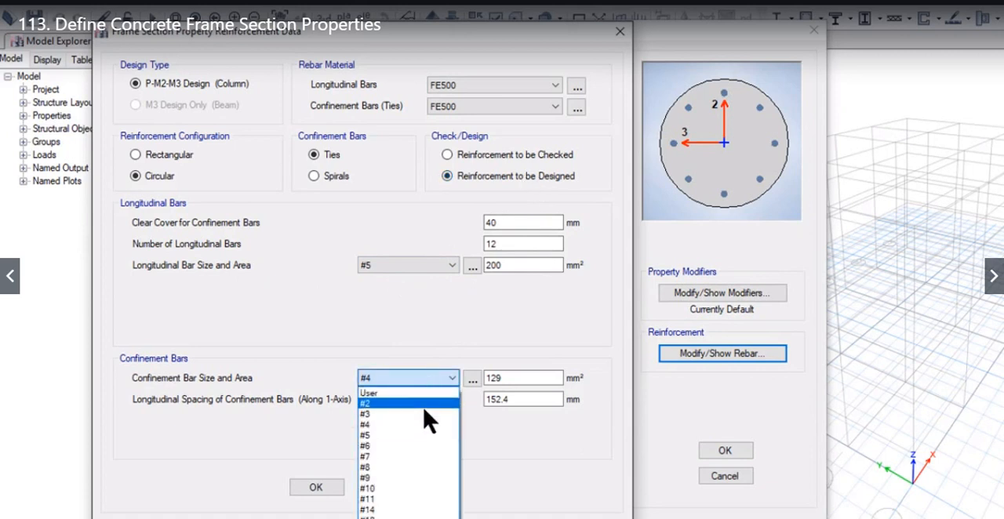
{"action": "left_click", "coordinate": [426, 418]}
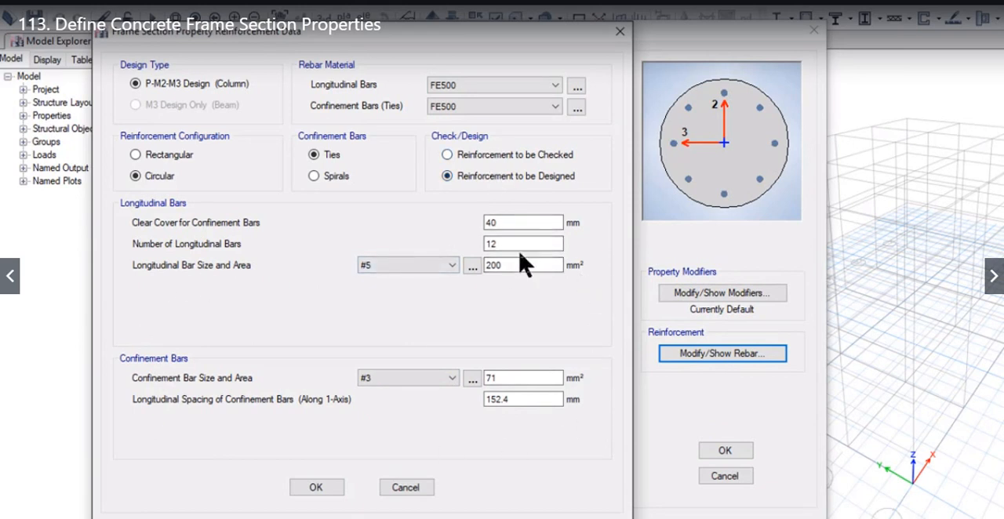
{"action": "left_click", "coordinate": [316, 487]}
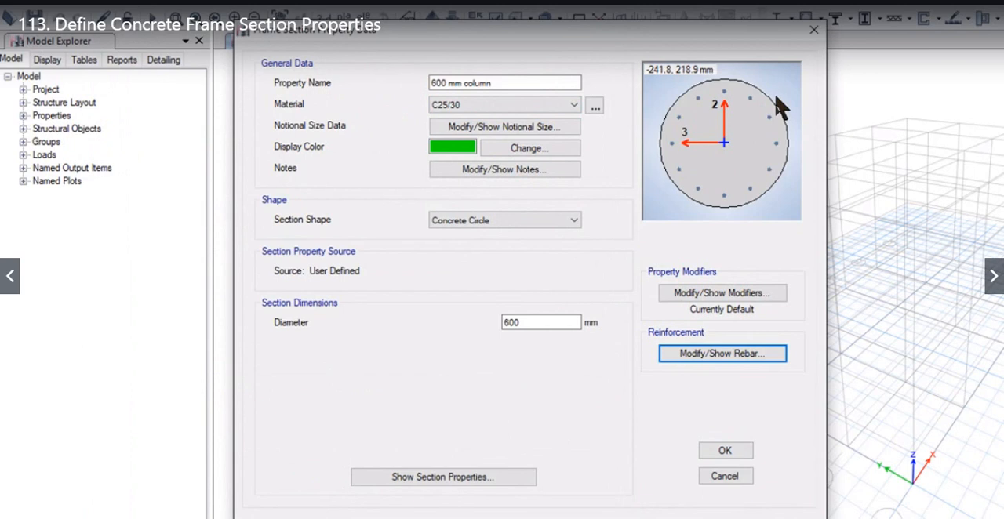
{"action": "left_click", "coordinate": [729, 356]}
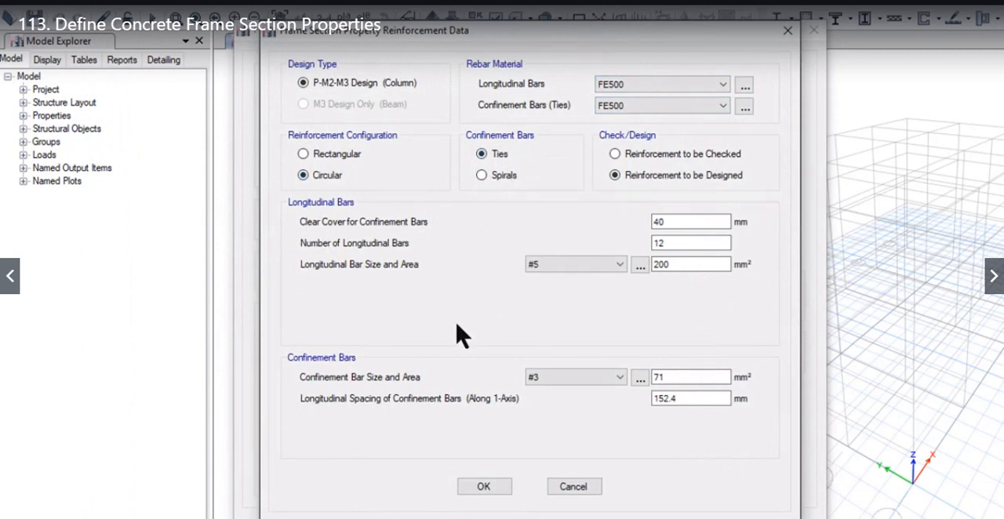
{"action": "left_click", "coordinate": [499, 492]}
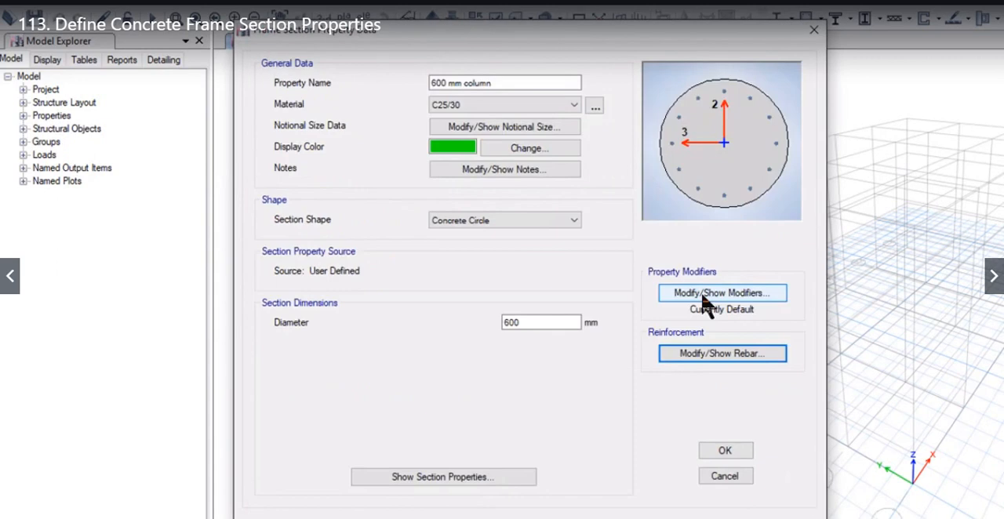
Step: Set the column's stiffness modifiers to 0.5 for the moments of inertia about the 2 and 3 axes
{"action": "left_click", "coordinate": [706, 296]}
{"action": "double_click", "coordinate": [584, 242]}
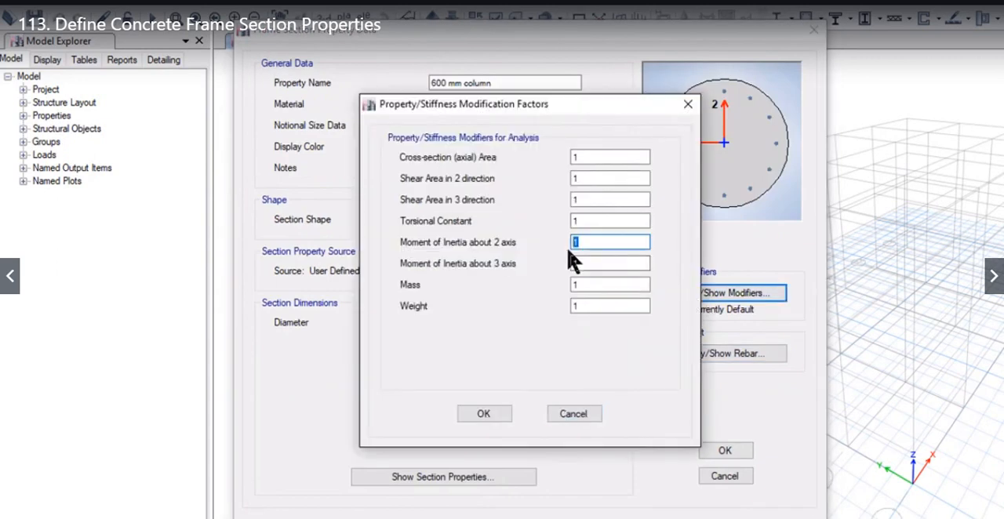
{"action": "type", "text": "0.5"}
{"action": "double_click", "coordinate": [619, 263]}
{"action": "type", "text": "0.5"}
{"action": "left_click", "coordinate": [480, 416]}
Step: Review the column's calculated section properties and save the 600 mm column section
{"action": "left_click", "coordinate": [470, 477]}
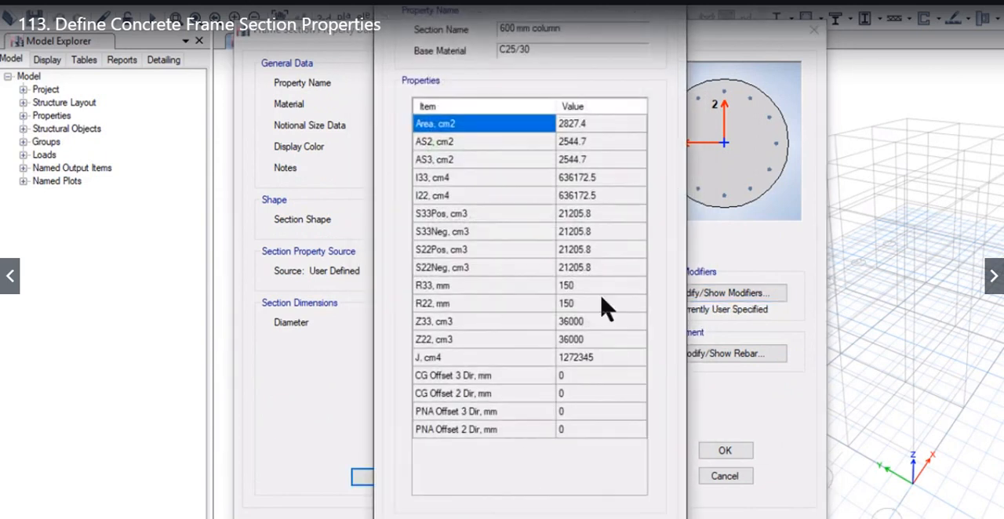
{"action": "left_click_drag", "start_coordinate": [586, 6], "coordinate": [366, 9]}
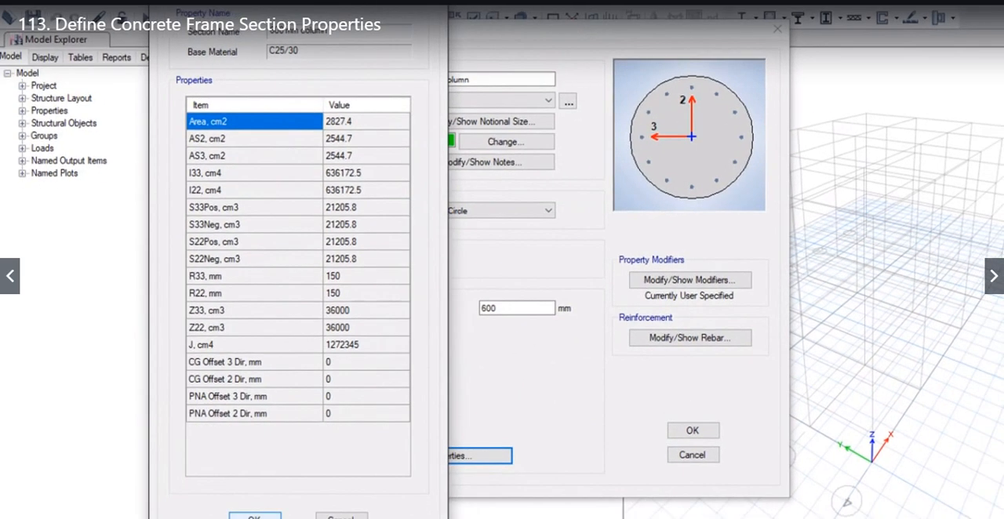
{"action": "left_click", "coordinate": [253, 517]}
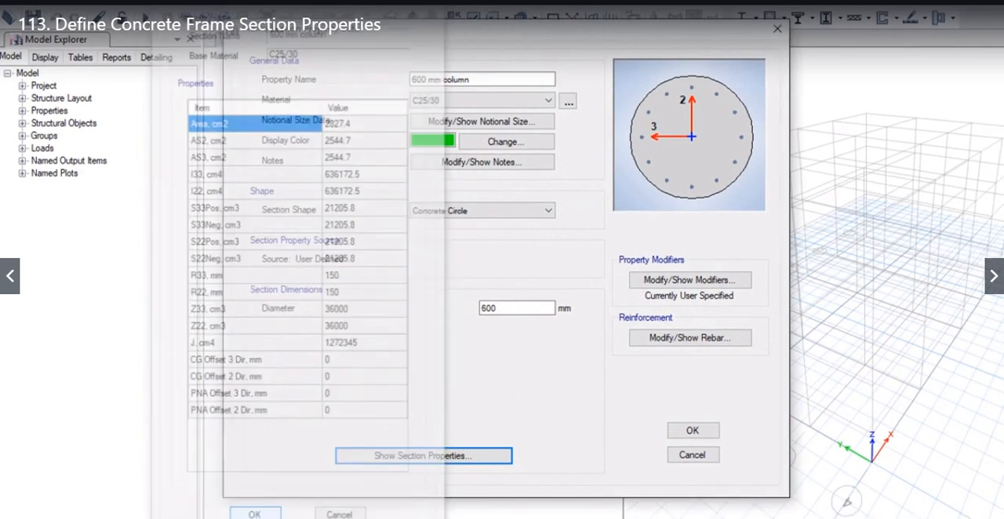
{"action": "left_click", "coordinate": [706, 433]}
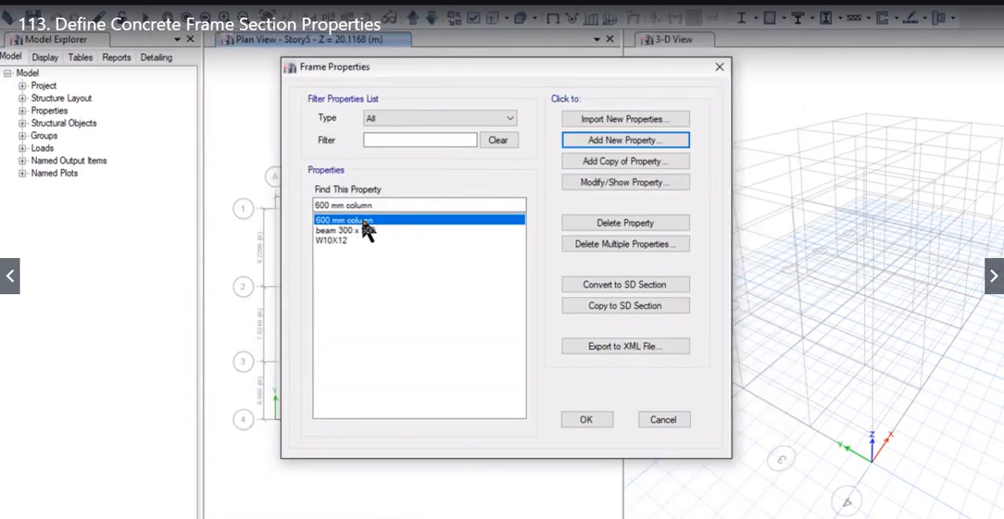
Step: Add a new concrete tee section named "tee beam 1200 x 550"
{"action": "left_click", "coordinate": [605, 139]}
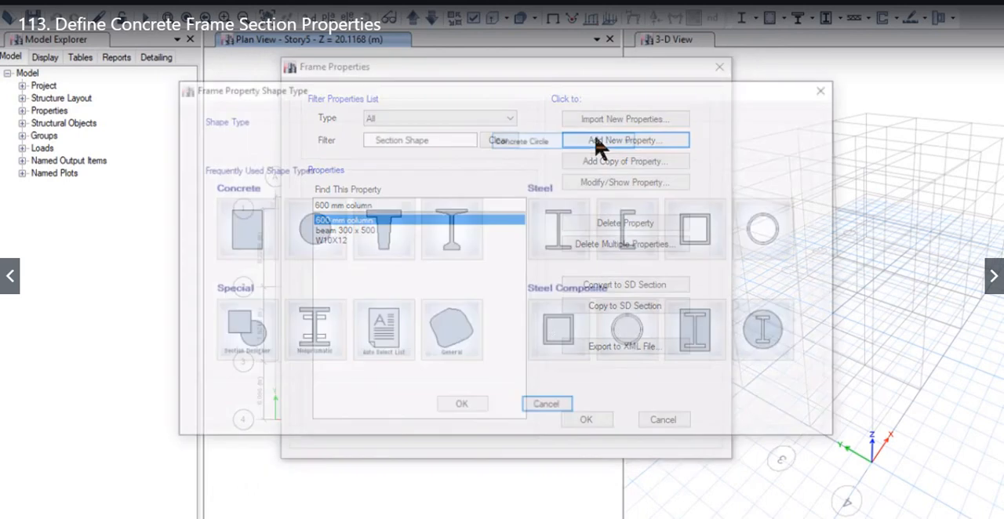
{"action": "left_click", "coordinate": [390, 235]}
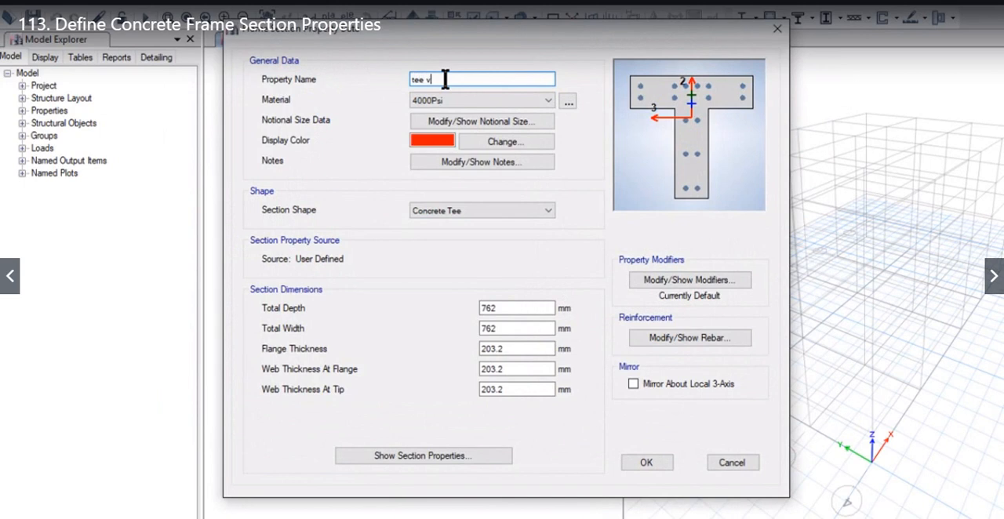
{"action": "type", "text": "tee beam"}
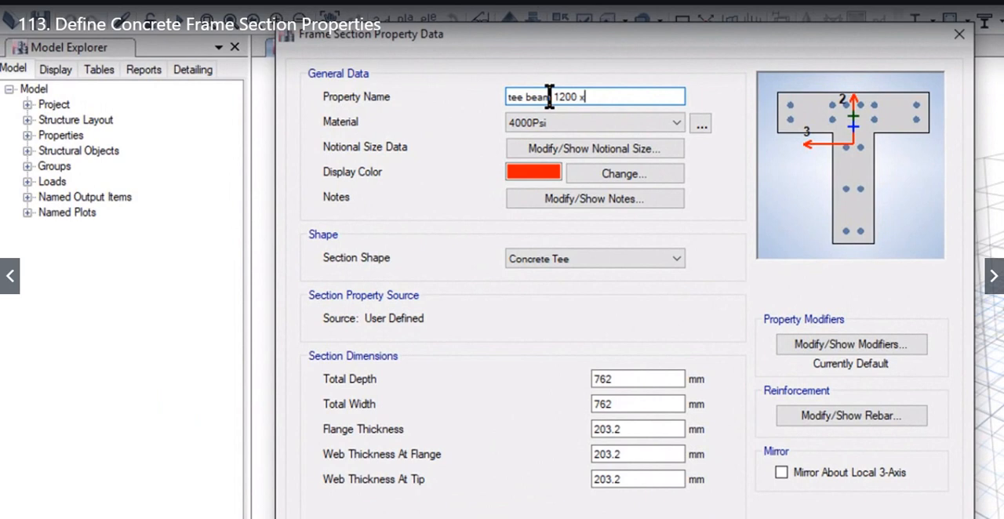
{"action": "type", "text": "1200 x 550"}
Step: Assign the C60/75 material to the tee beam, keeping its shape as Concrete Tee
{"action": "left_click", "coordinate": [596, 123]}
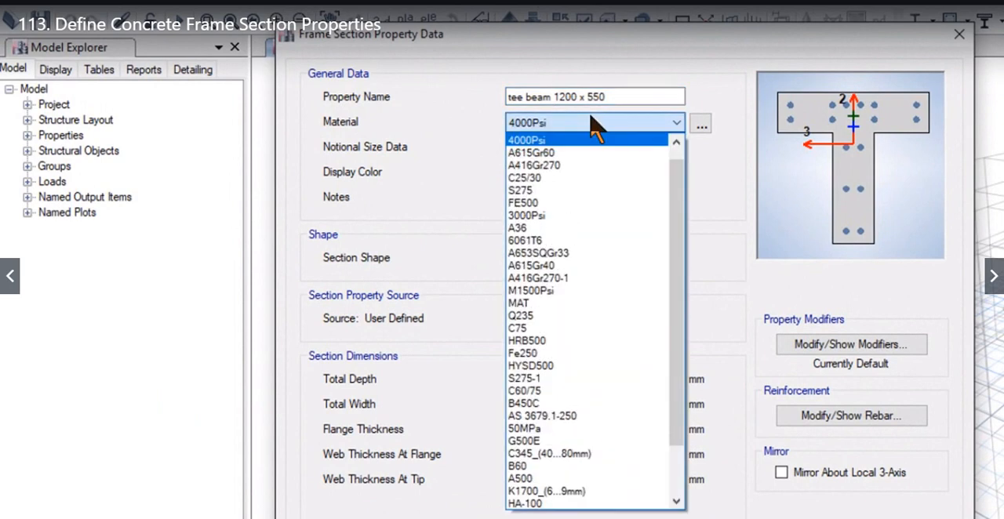
{"action": "scroll", "coordinate": [643, 206], "scroll_direction": "down", "scroll_amount": 1}
{"action": "key", "text": "Down"}
{"action": "key", "text": "Down"}
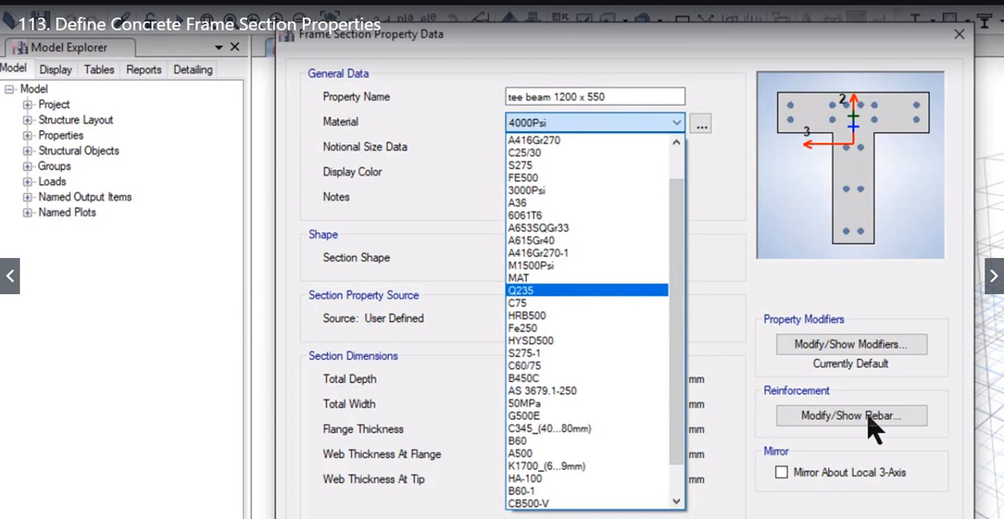
{"action": "left_click", "coordinate": [639, 365]}
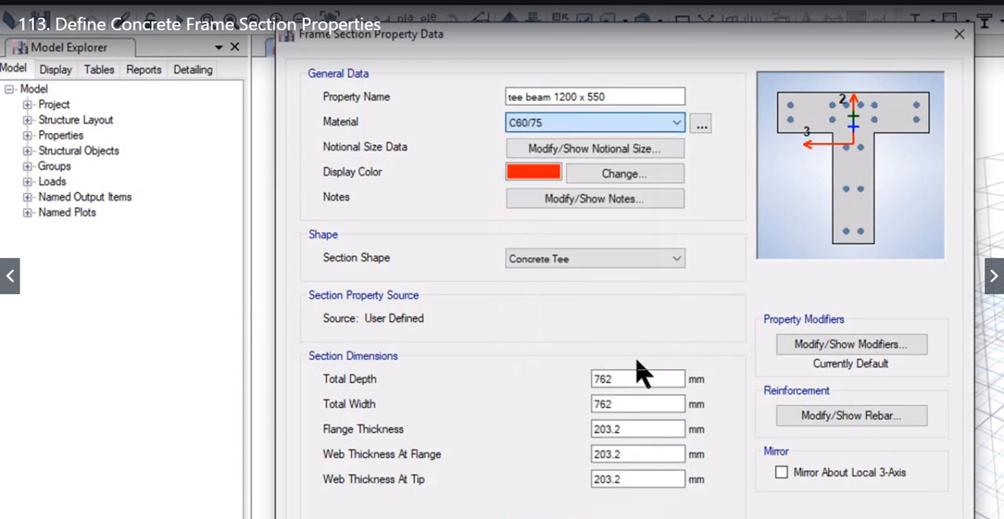
{"action": "left_click", "coordinate": [629, 254]}
{"action": "left_click", "coordinate": [628, 254]}
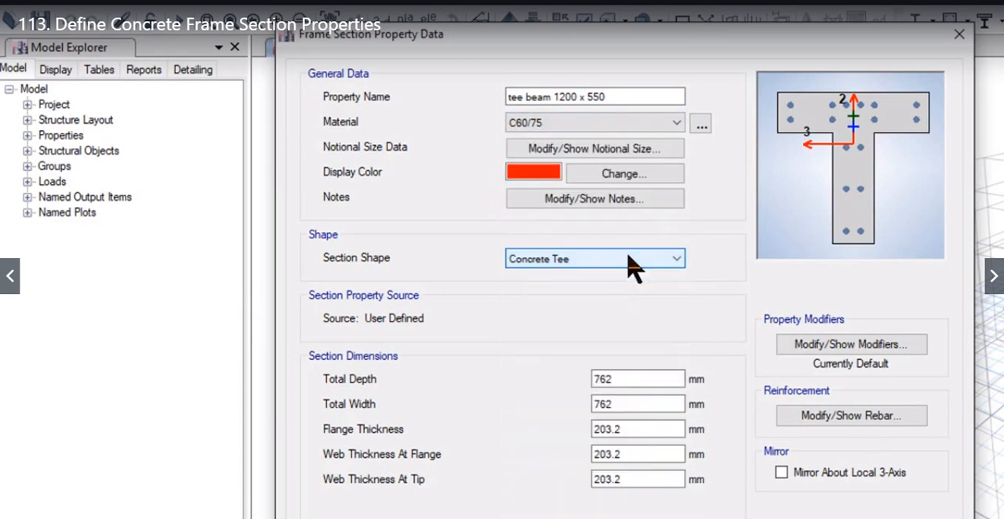
Step: Set the tee beam's total depth to 1200 mm, total width to 550 mm and flange thickness to 250 mm
{"action": "double_click", "coordinate": [618, 377]}
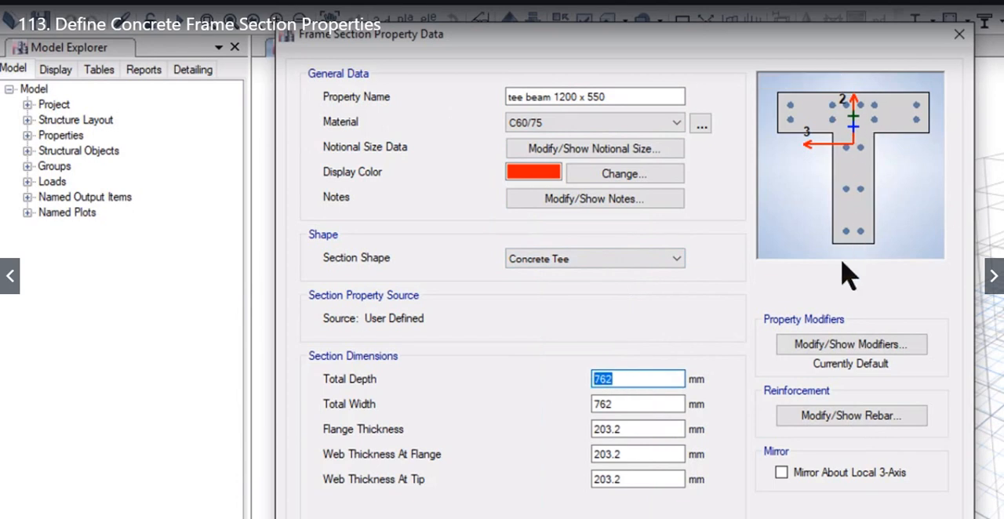
{"action": "double_click", "coordinate": [636, 405]}
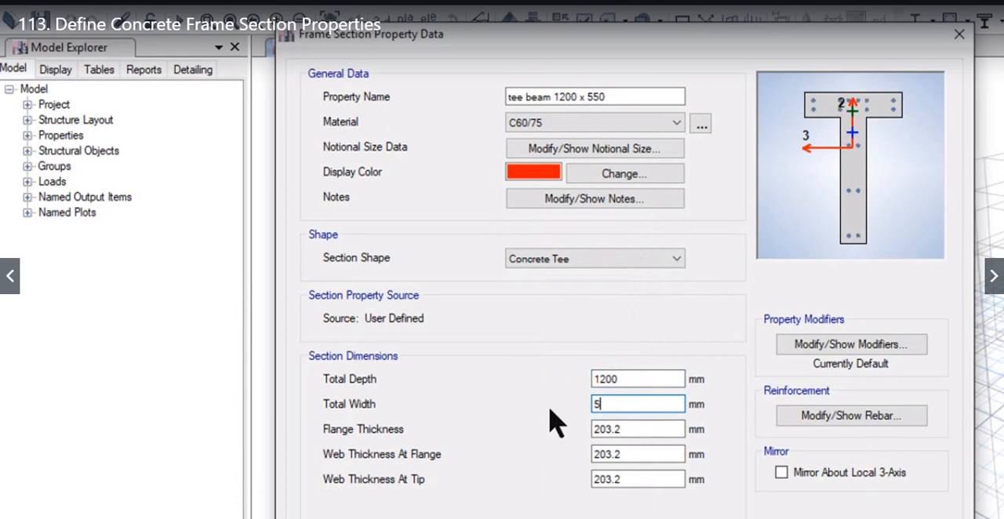
{"action": "left_click", "coordinate": [654, 430]}
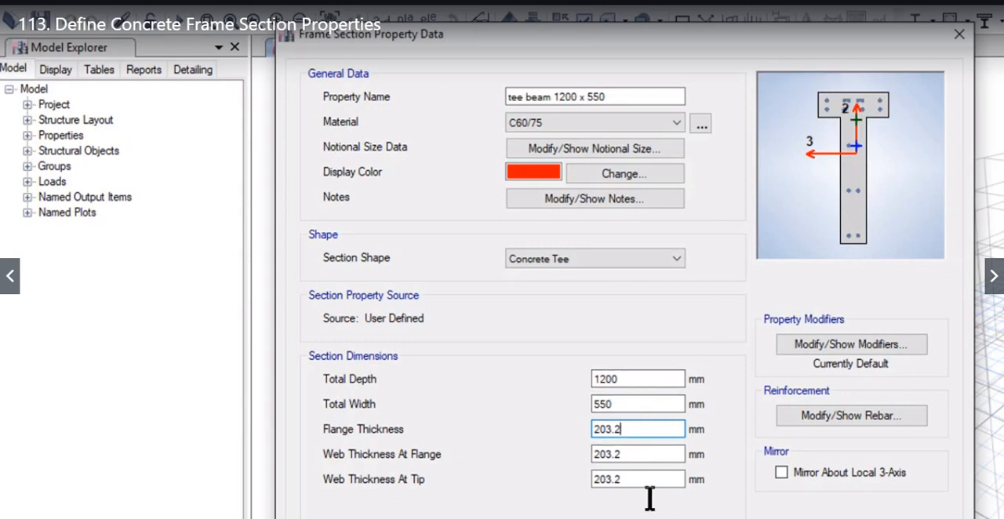
{"action": "double_click", "coordinate": [633, 436]}
{"action": "type", "text": "250"}
Step: Set the tee beam's web thickness to 250 mm at the flange and 200 mm at the tip
{"action": "left_click", "coordinate": [645, 461]}
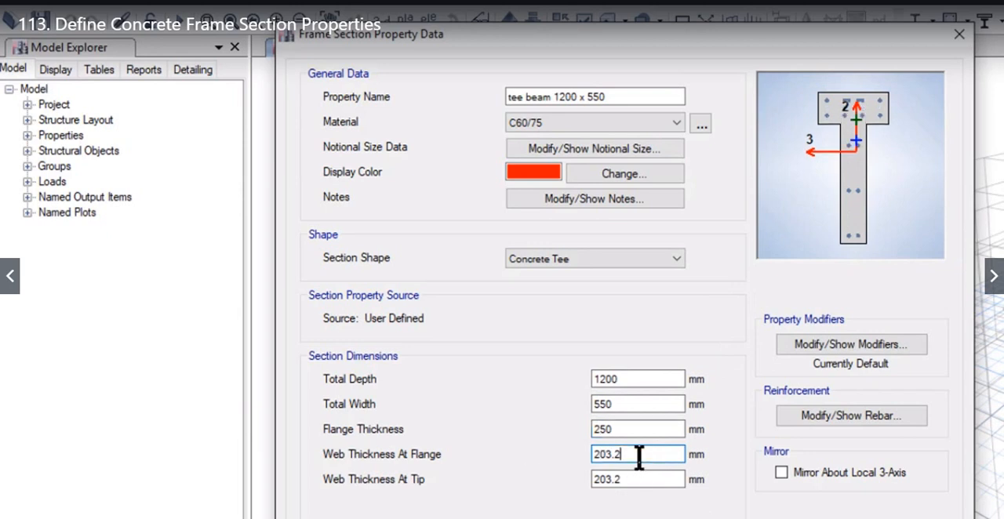
{"action": "double_click", "coordinate": [633, 457]}
{"action": "type", "text": "250"}
{"action": "left_click_drag", "start_coordinate": [635, 475], "coordinate": [567, 482]}
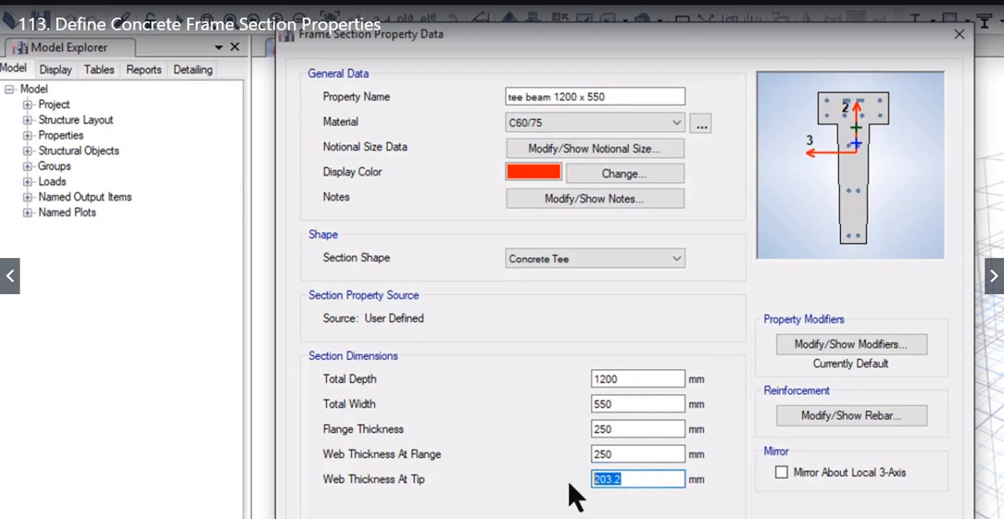
{"action": "type", "text": "200"}
{"action": "left_click", "coordinate": [679, 455]}
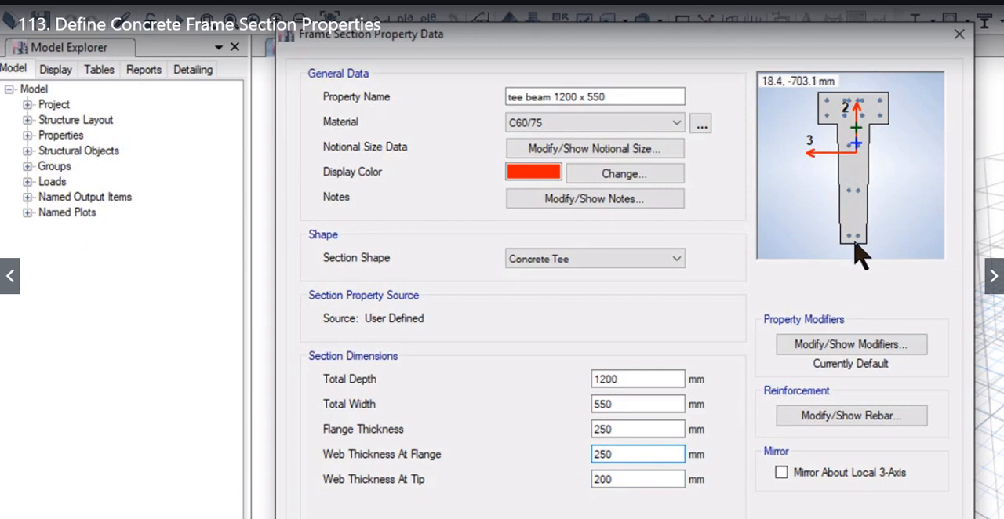
Step: Set the tee beam's rebar material to HYSD500 for both the longitudinal and confinement bars
{"action": "left_click", "coordinate": [857, 415]}
{"action": "left_click", "coordinate": [773, 99]}
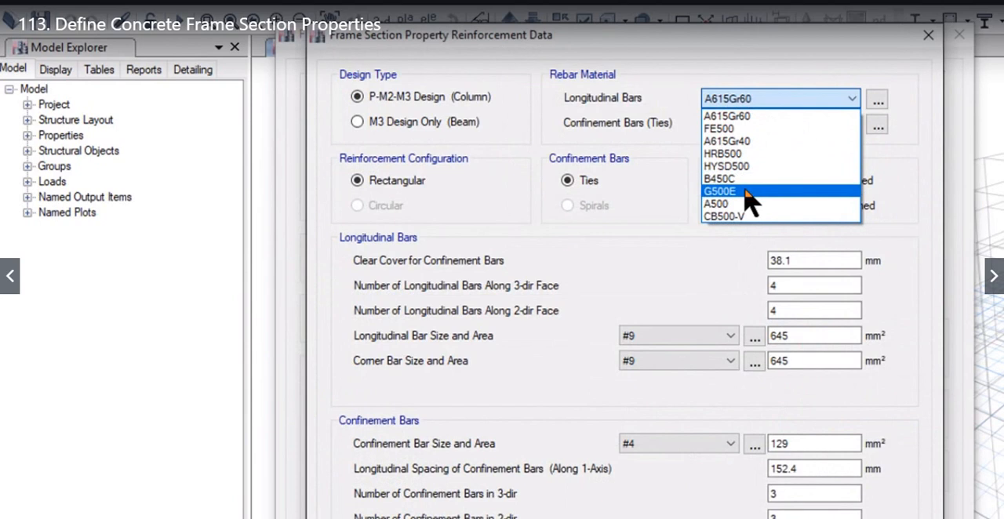
{"action": "left_click", "coordinate": [751, 167]}
{"action": "left_click", "coordinate": [757, 125]}
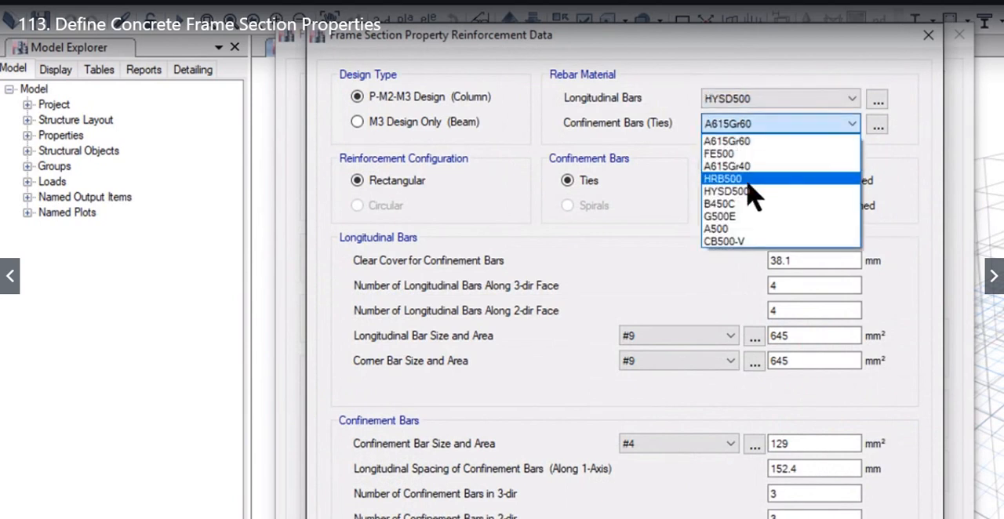
{"action": "left_click", "coordinate": [749, 191]}
Step: Make the reinforcement M3 Design Only (Beam) with 40 mm cover for the top and bottom bars, and save it
{"action": "left_click_drag", "start_coordinate": [416, 31], "coordinate": [747, 147]}
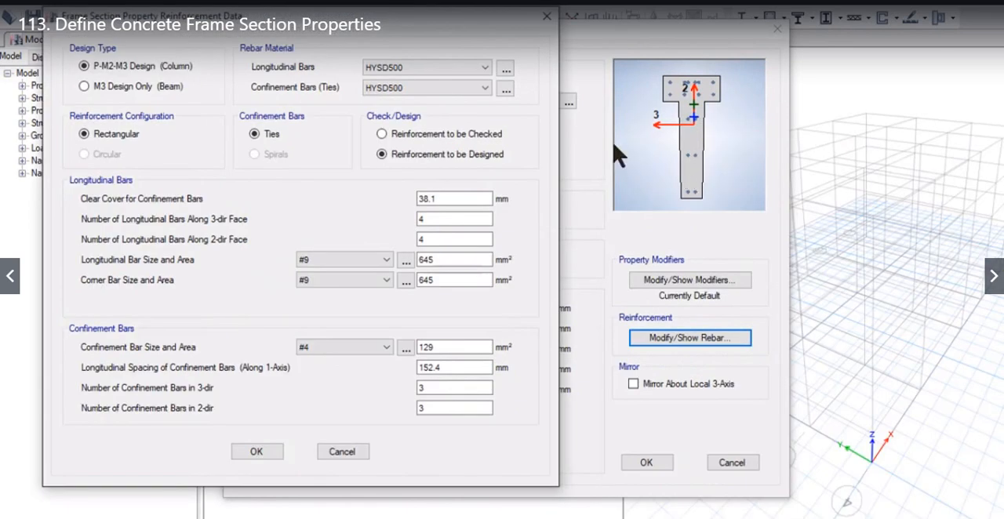
{"action": "left_click", "coordinate": [138, 86]}
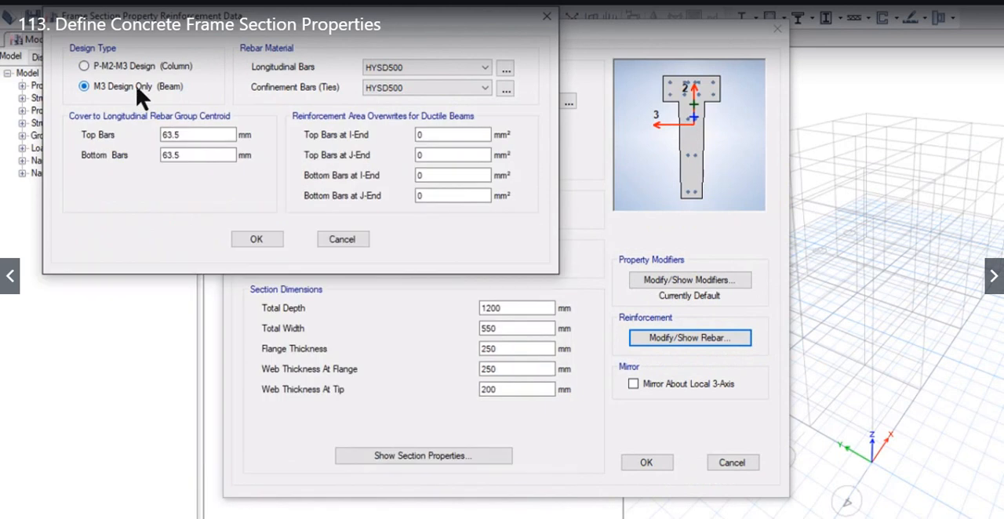
{"action": "left_click_drag", "start_coordinate": [196, 135], "coordinate": [138, 133]}
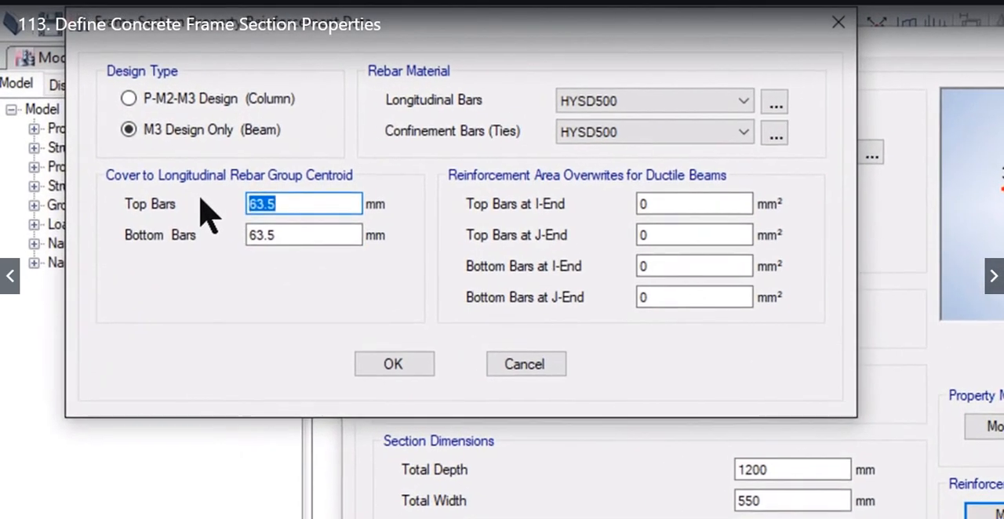
{"action": "type", "text": "40"}
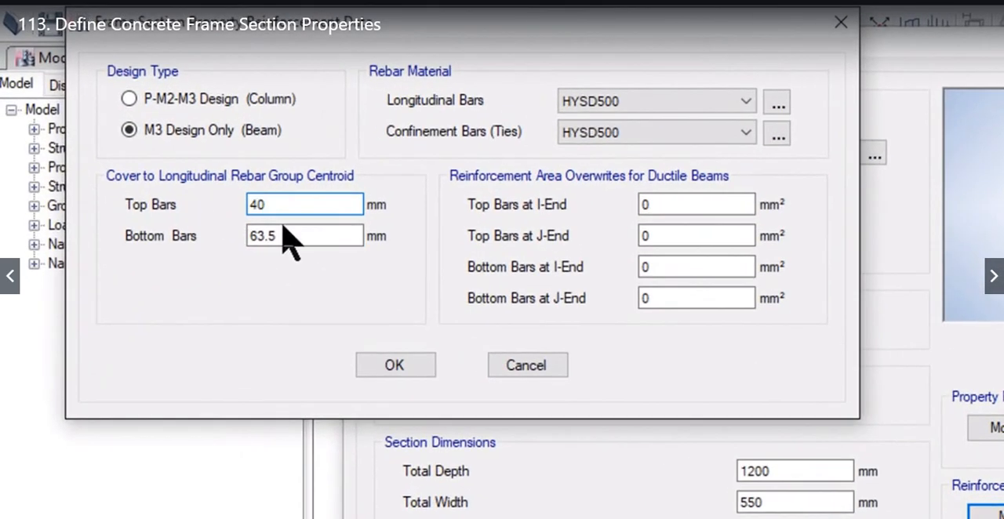
{"action": "left_click_drag", "start_coordinate": [307, 234], "coordinate": [141, 247]}
{"action": "type", "text": "40"}
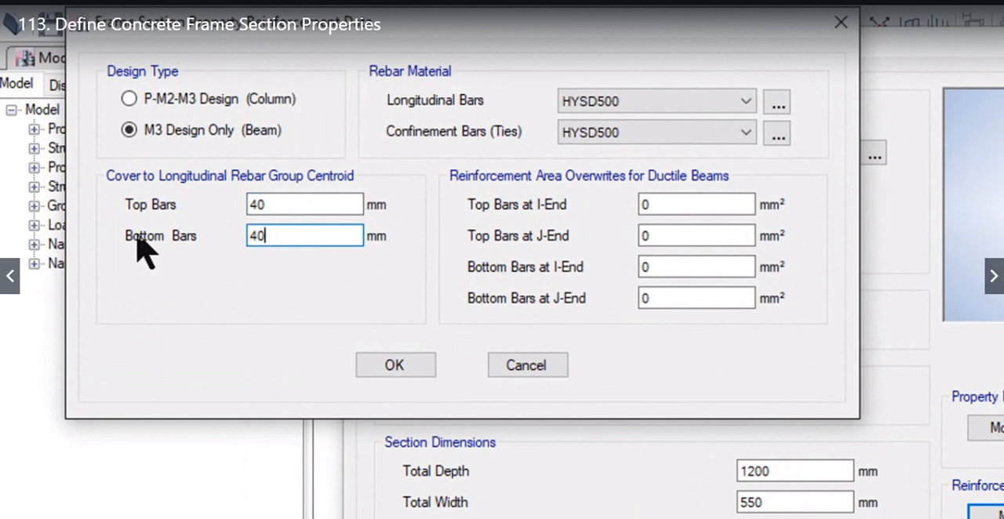
{"action": "left_click", "coordinate": [384, 365]}
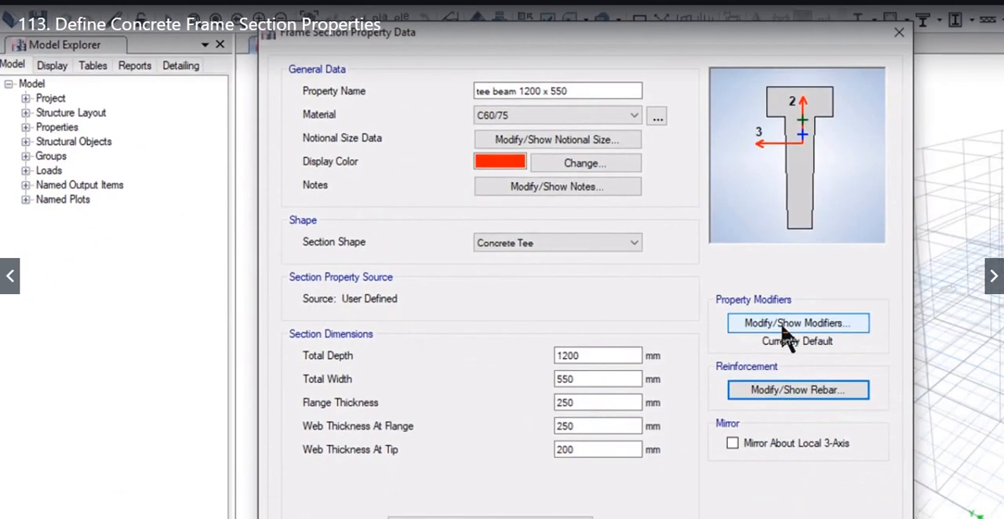
Step: Set the tee beam's stiffness modifiers to 0.35 for the moments of inertia about the 2 and 3 axes
{"action": "left_click", "coordinate": [782, 325]}
{"action": "double_click", "coordinate": [671, 267]}
{"action": "type", "text": "0.35"}
{"action": "key", "text": "Tab"}
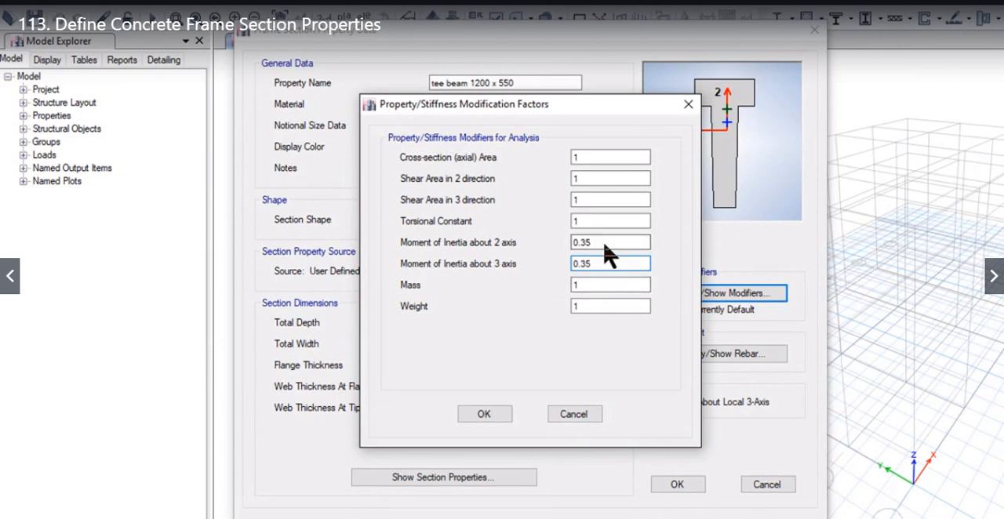
{"action": "left_click", "coordinate": [484, 414]}
Step: Review the tee beam's calculated section properties and save the section
{"action": "left_click", "coordinate": [477, 477]}
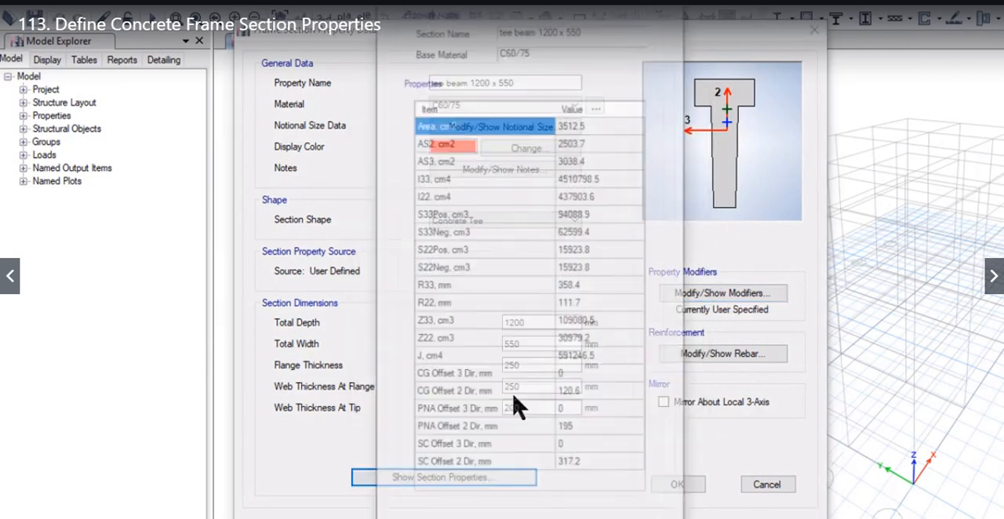
{"action": "left_click", "coordinate": [476, 508]}
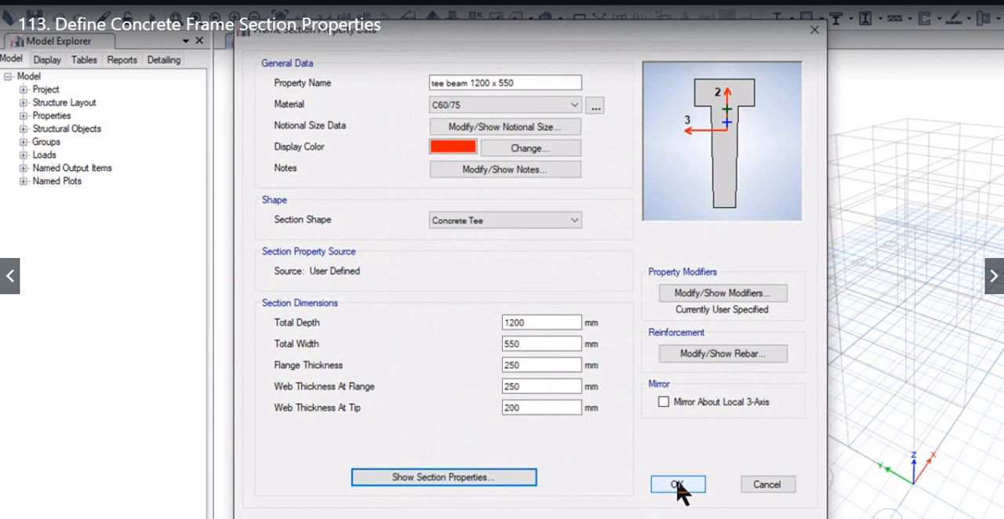
{"action": "left_click", "coordinate": [677, 484]}
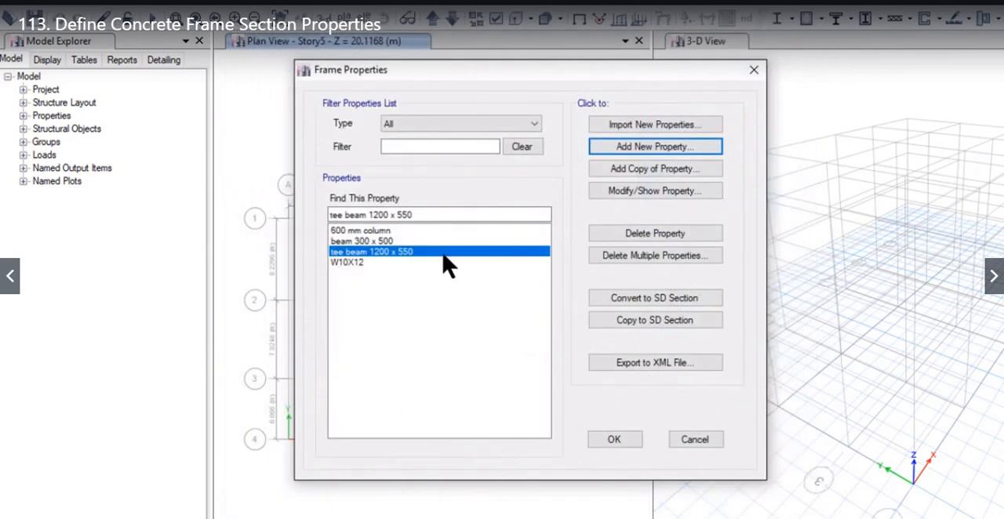
Step: Add a precast concrete I-section with C25/30 material and name it "1500x 500 i girder"
{"action": "left_click", "coordinate": [633, 151]}
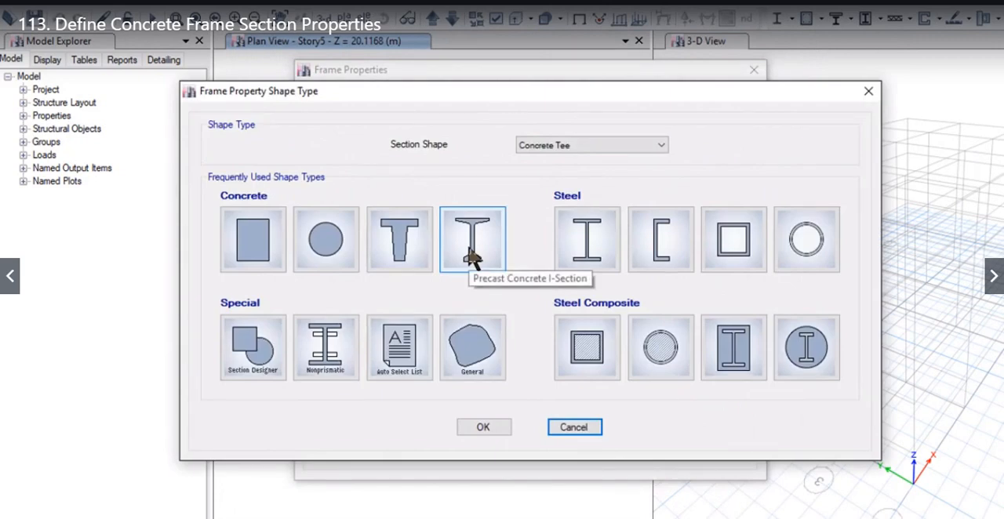
{"action": "left_click", "coordinate": [470, 253]}
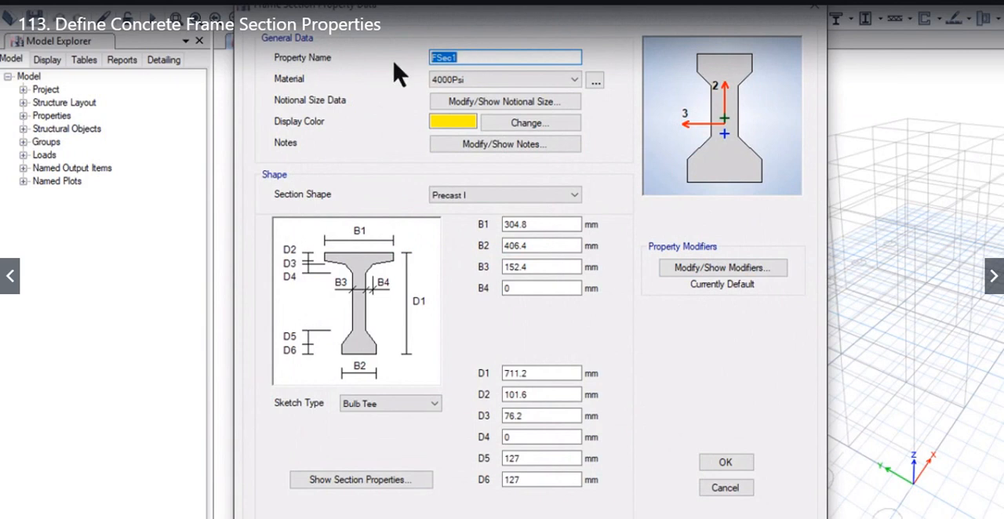
{"action": "left_click", "coordinate": [477, 78]}
{"action": "left_click", "coordinate": [480, 125]}
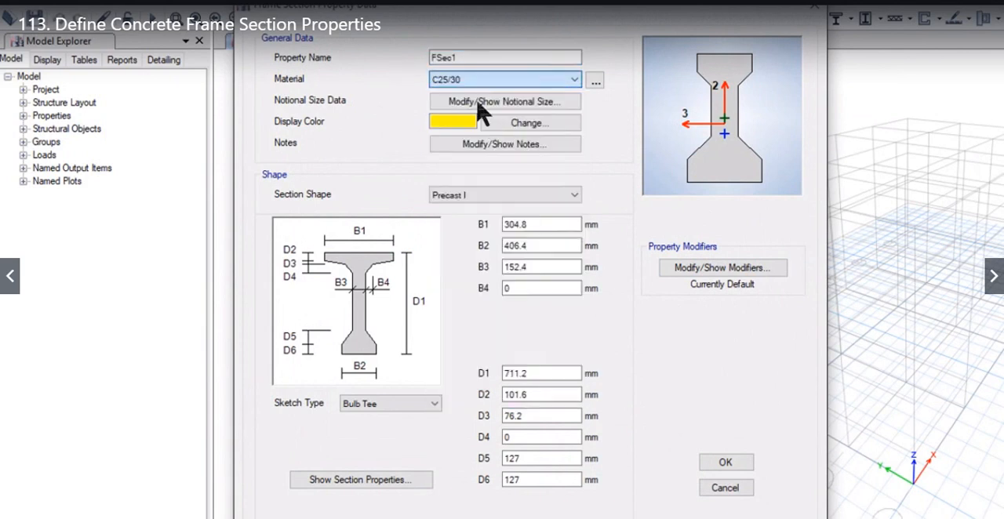
{"action": "double_click", "coordinate": [528, 57]}
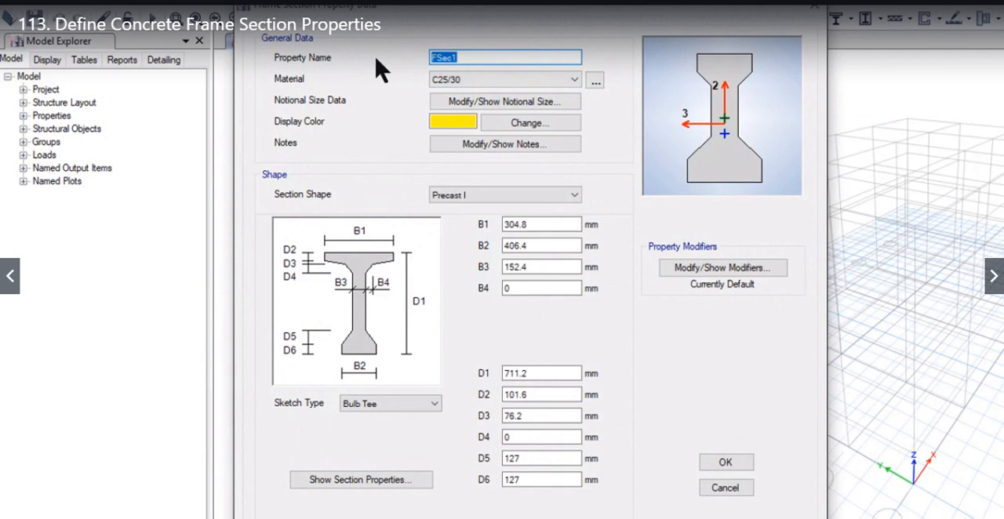
{"action": "type", "text": "1500x 500 i girder"}
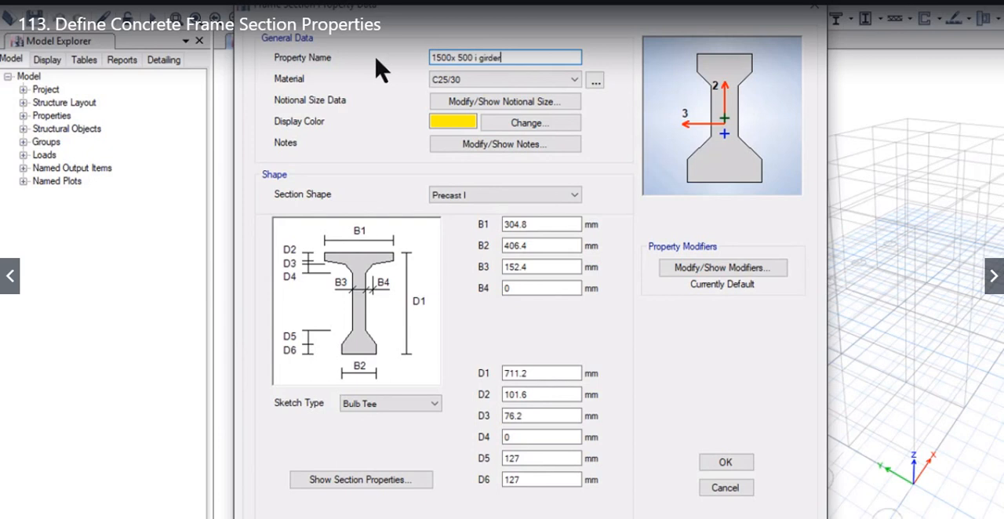
Step: Set the I girder's widths to B1 1200 mm, B2 500 mm, B3 200 mm and B4 150 mm
{"action": "left_click_drag", "start_coordinate": [536, 225], "coordinate": [488, 222]}
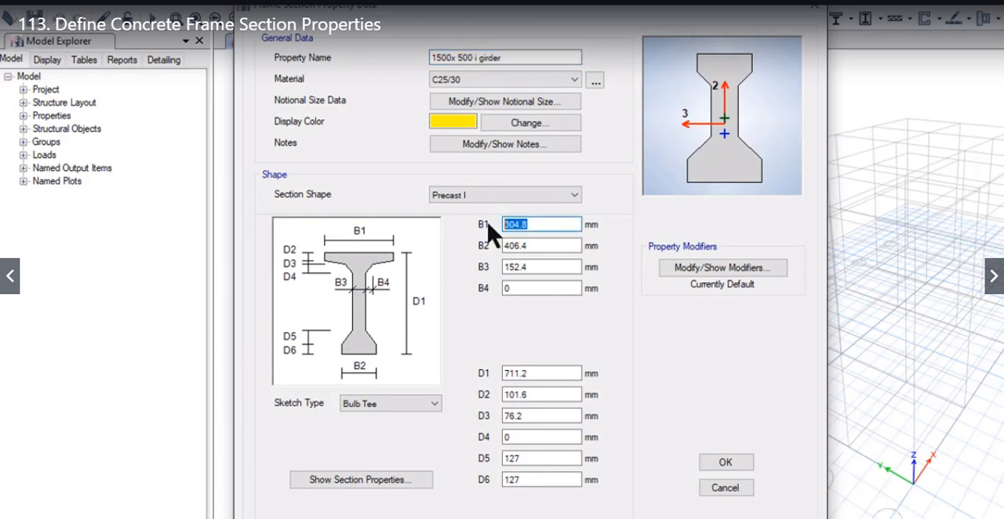
{"action": "type", "text": "1200"}
{"action": "key", "text": "Tab"}
{"action": "type", "text": "500"}
{"action": "key", "text": "Tab"}
{"action": "type", "text": "200"}
{"action": "key", "text": "Tab"}
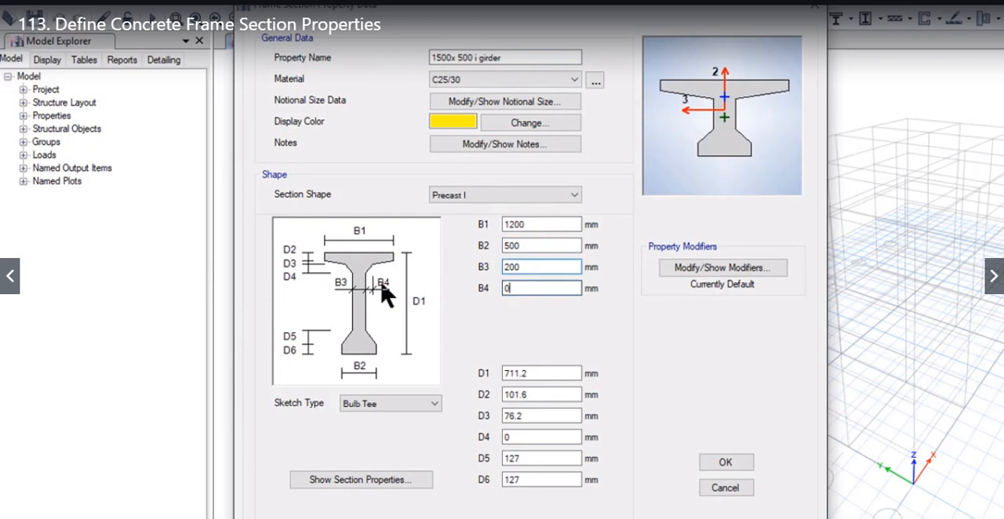
{"action": "double_click", "coordinate": [518, 288]}
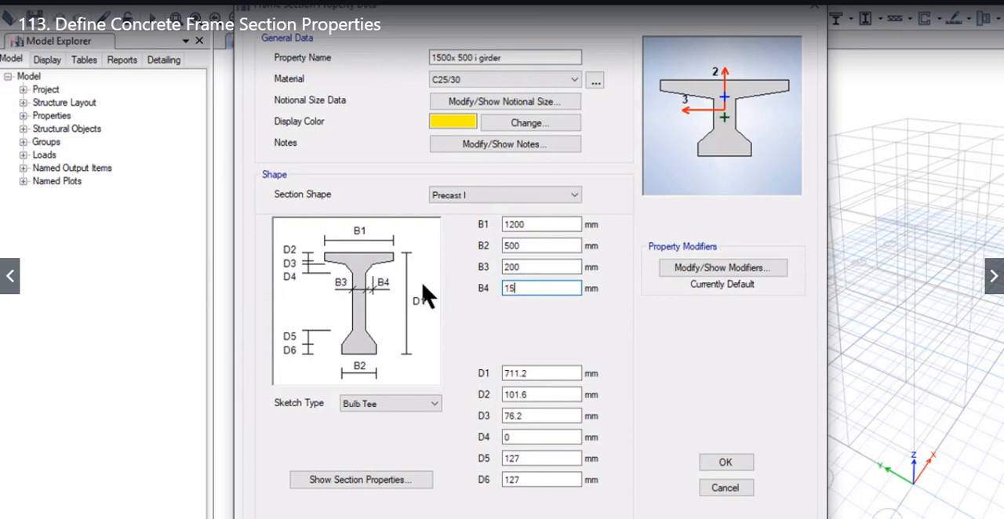
{"action": "type", "text": "150"}
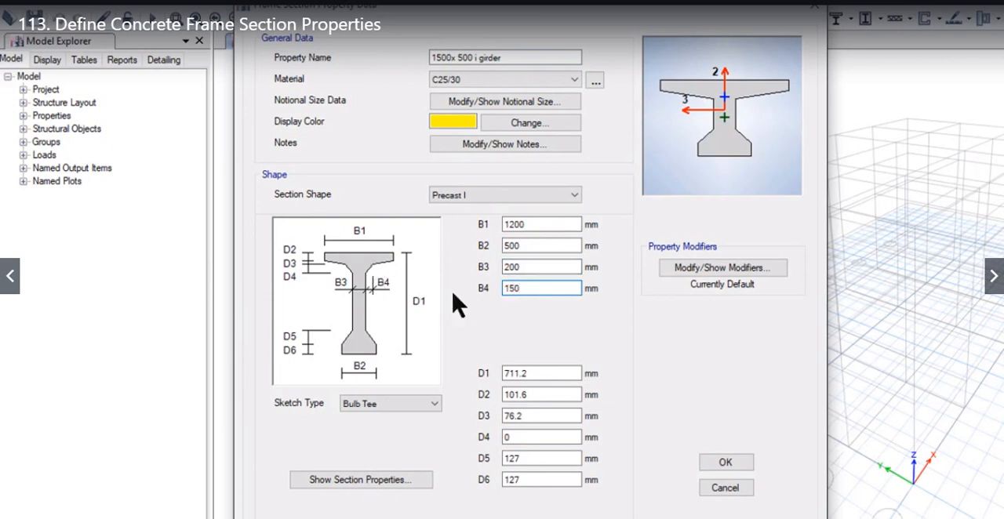
Step: Set the I girder's overall depth D1 to 1500 mm and its top flange thickness D2 to 250 mm
{"action": "left_click", "coordinate": [545, 372]}
{"action": "double_click", "coordinate": [550, 372]}
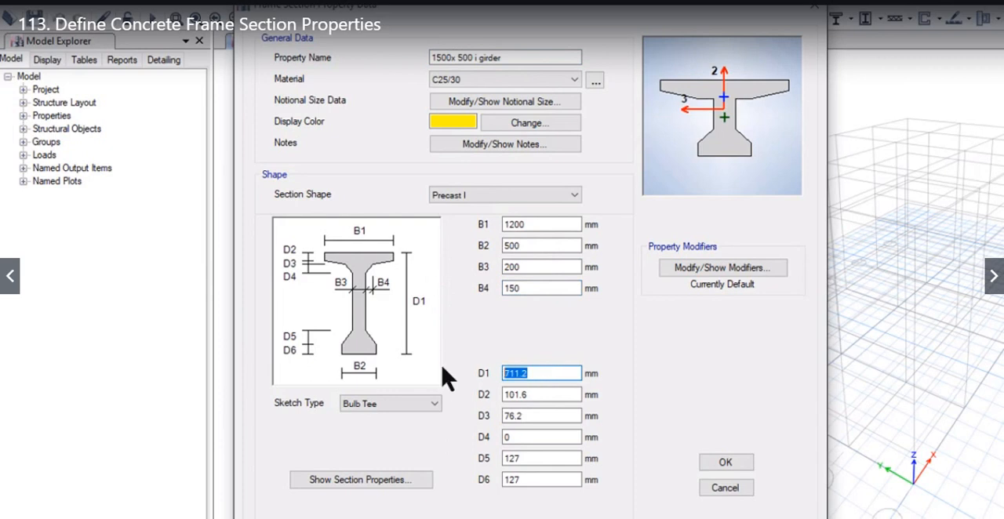
{"action": "type", "text": "1500"}
{"action": "left_click", "coordinate": [550, 396]}
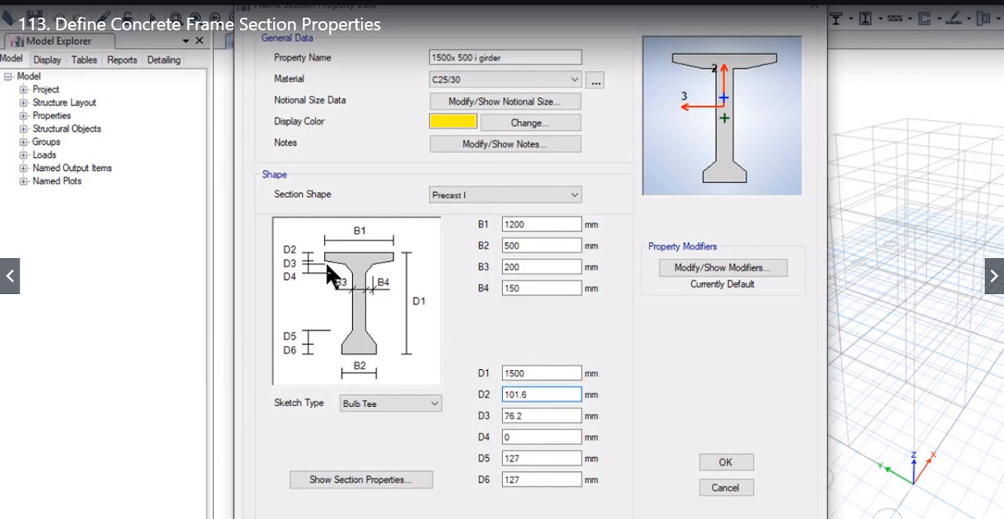
{"action": "key", "text": "ctrl+a"}
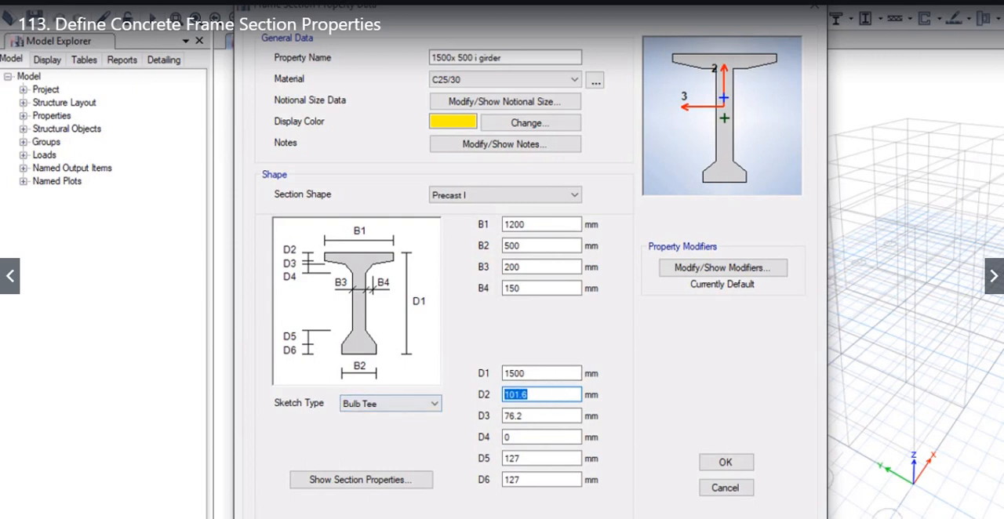
{"action": "type", "text": "250"}
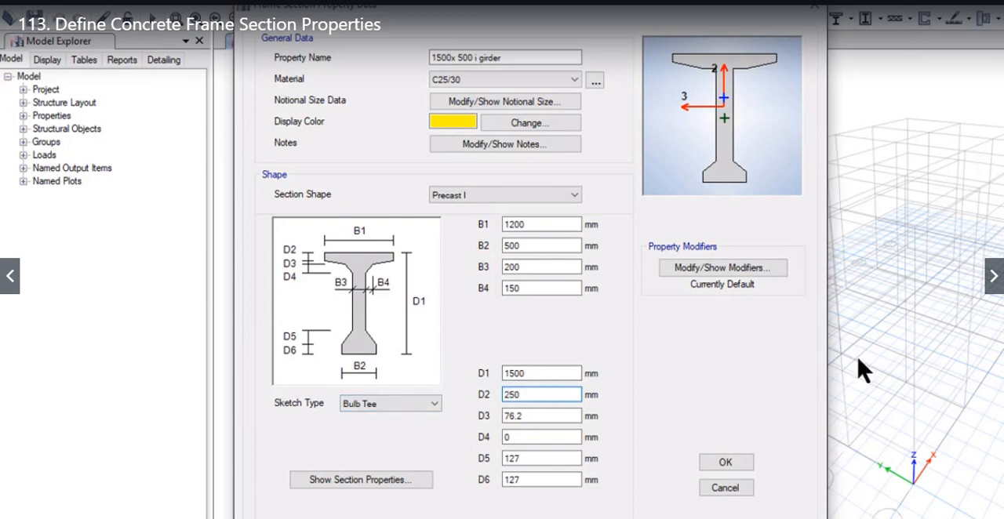
Step: Set the I girder's upper taper depths D3 and D4 to 150 mm each
{"action": "key", "text": "Tab"}
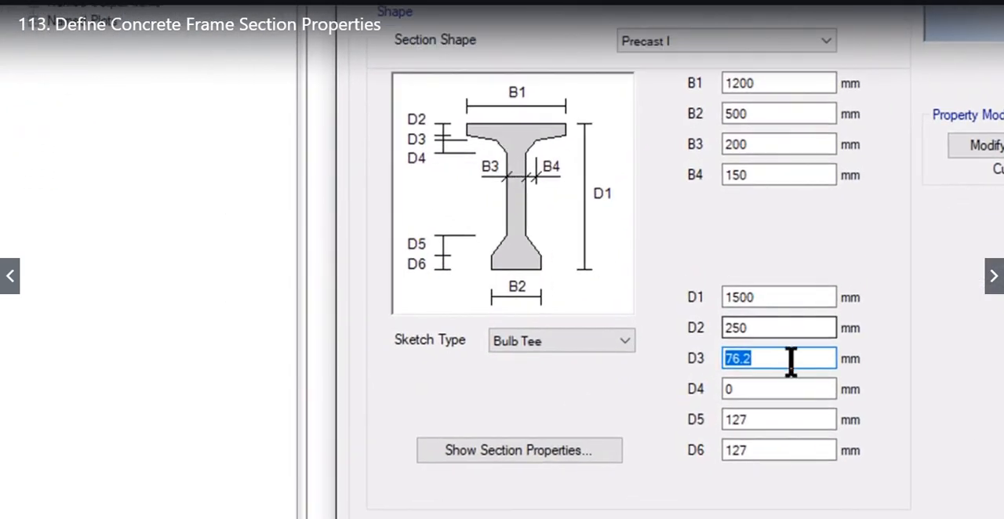
{"action": "type", "text": "1"}
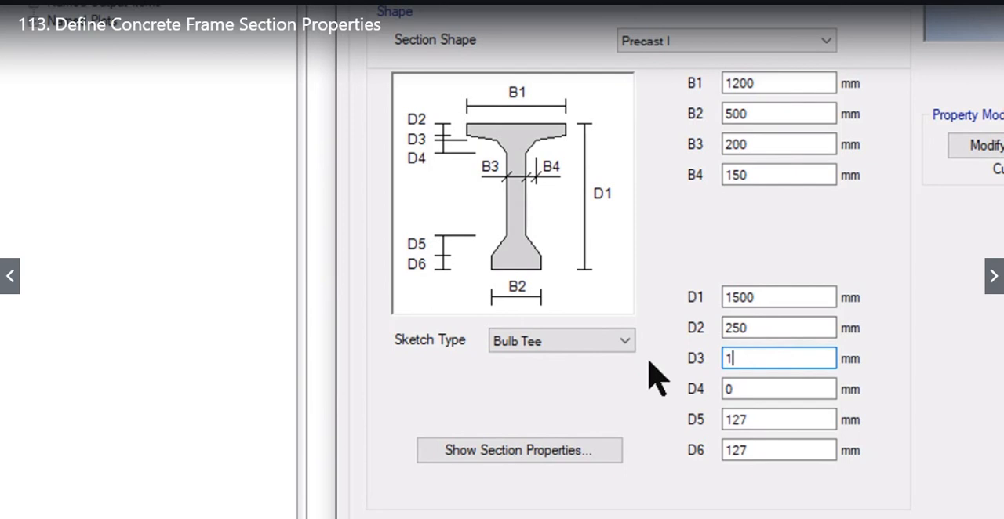
{"action": "type", "text": "50"}
{"action": "left_click", "coordinate": [755, 388]}
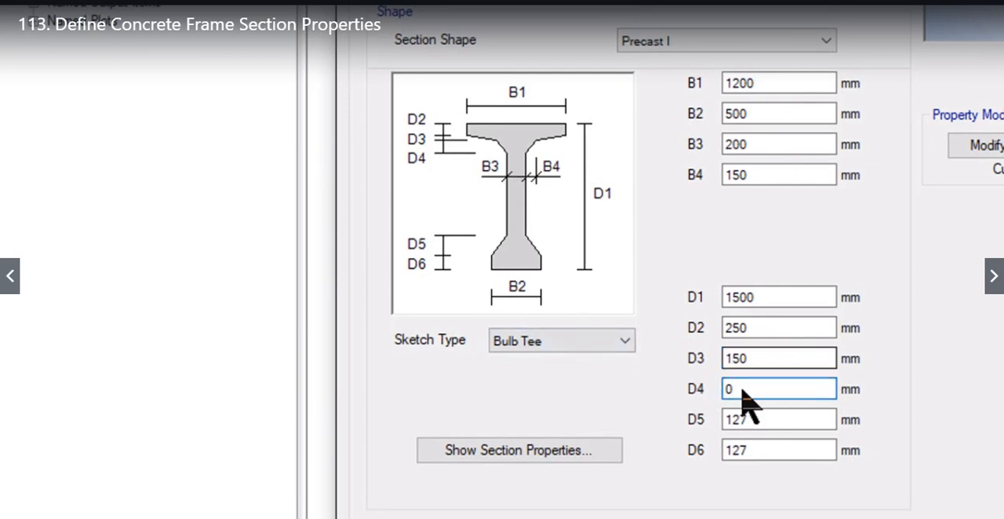
{"action": "double_click", "coordinate": [748, 387]}
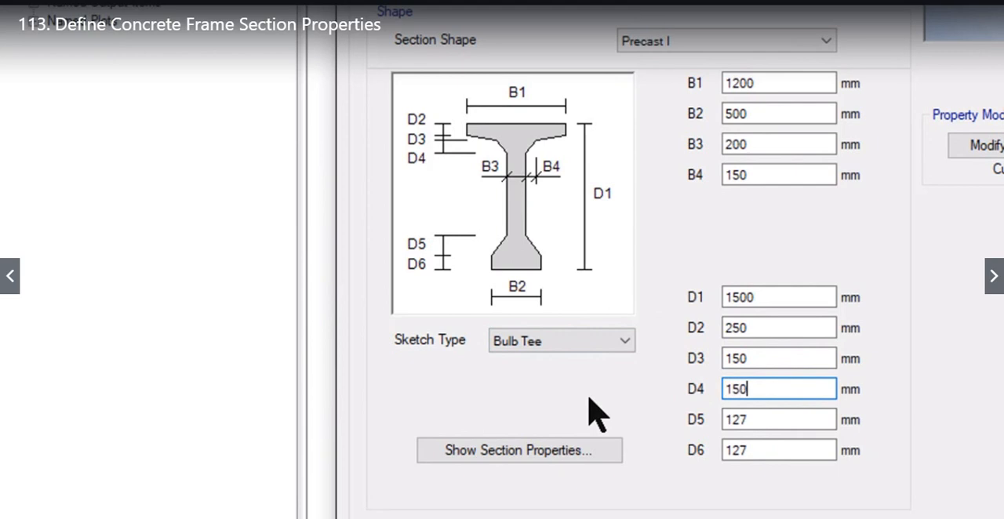
Step: Set the I girder's lower taper depth D5 to 150 mm and its bottom flange depth D6 to 250 mm
{"action": "left_click", "coordinate": [794, 419]}
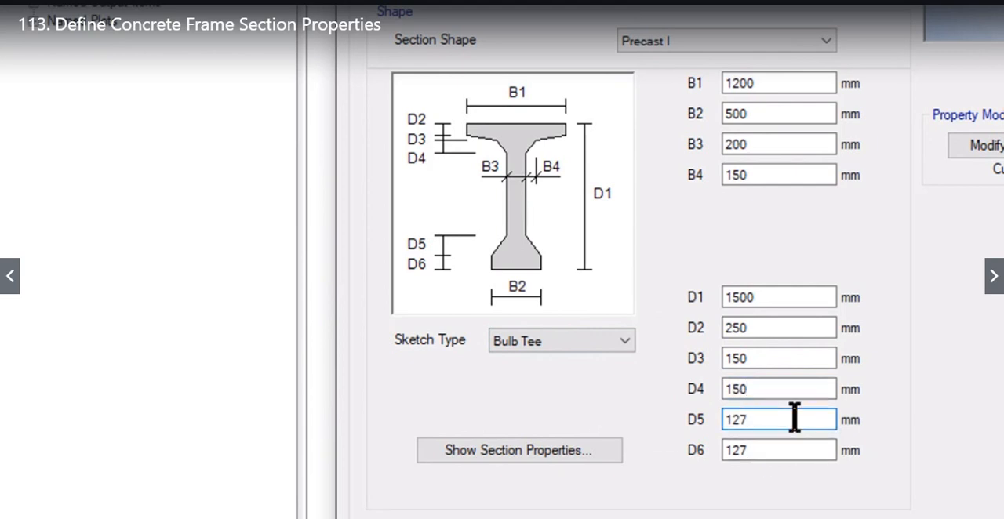
{"action": "left_click_drag", "start_coordinate": [794, 420], "coordinate": [664, 421]}
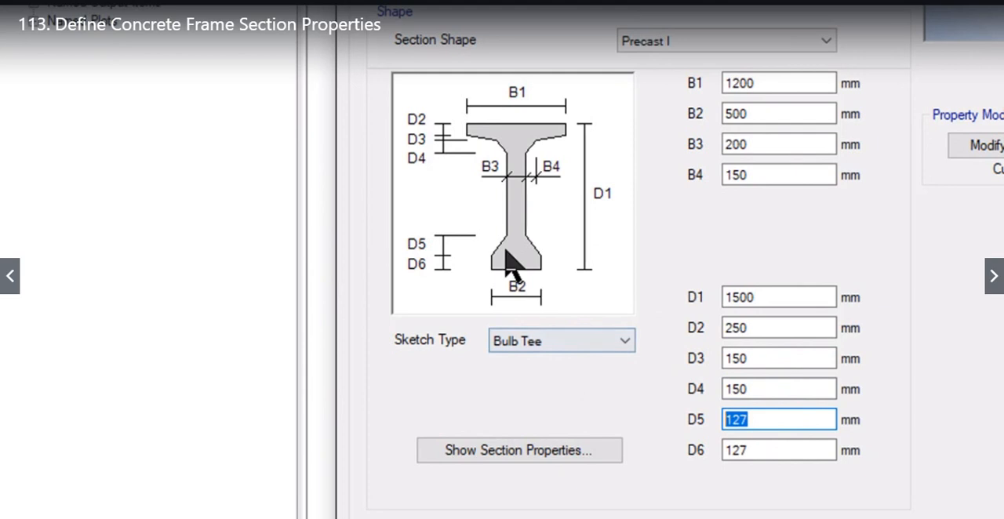
{"action": "type", "text": "150"}
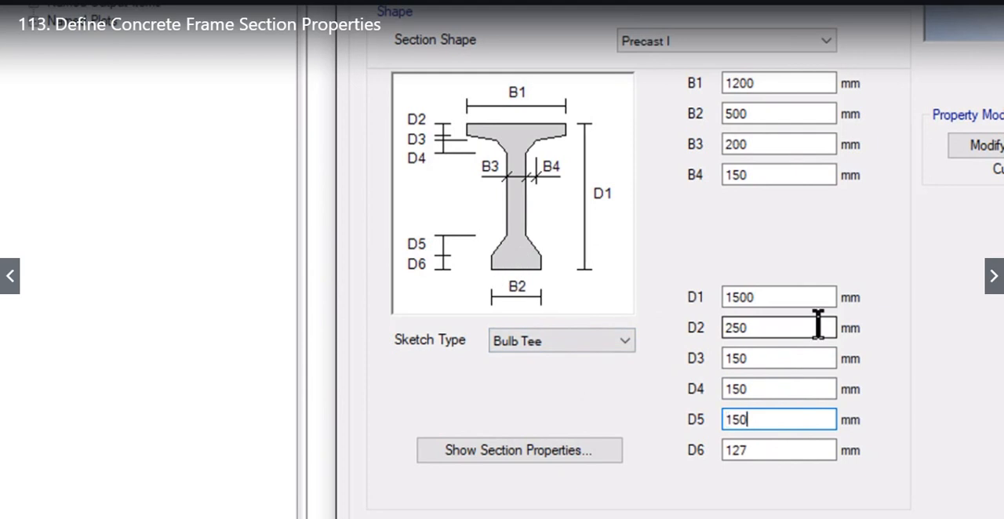
{"action": "left_click", "coordinate": [810, 450]}
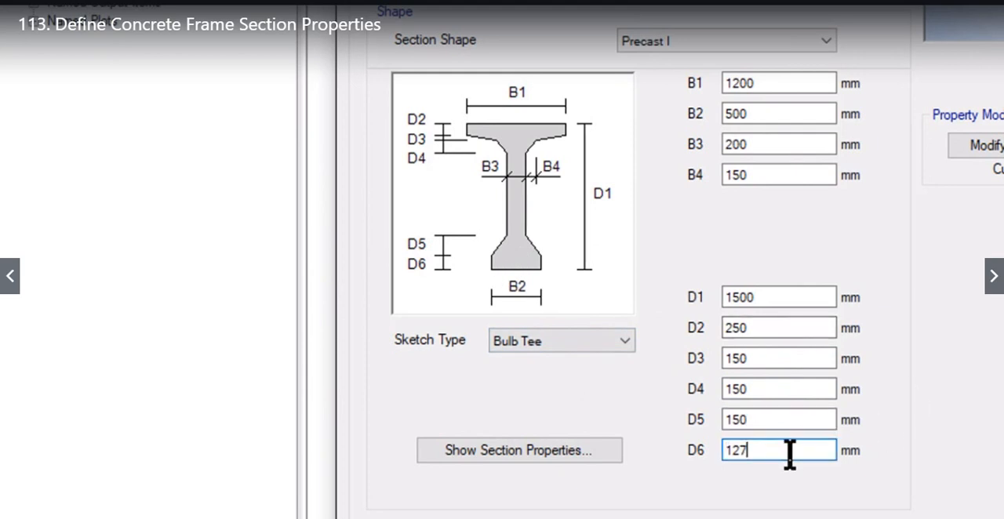
{"action": "left_click_drag", "start_coordinate": [789, 455], "coordinate": [633, 444]}
{"action": "type", "text": "250"}
{"action": "left_click", "coordinate": [814, 417]}
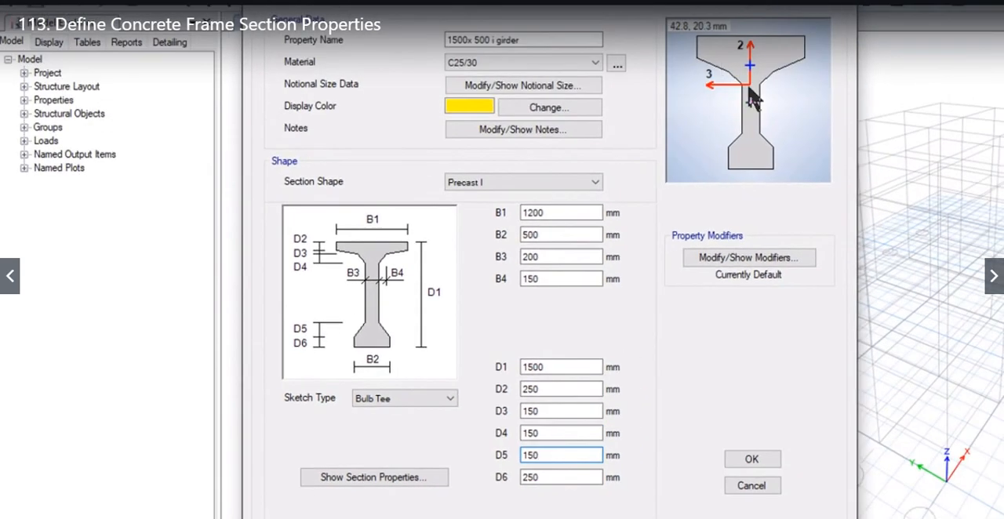
Step: Set the I girder's stiffness modifiers to 0.75 for the moments of inertia about the 2 and 3 axes and save the section
{"action": "left_click", "coordinate": [748, 260]}
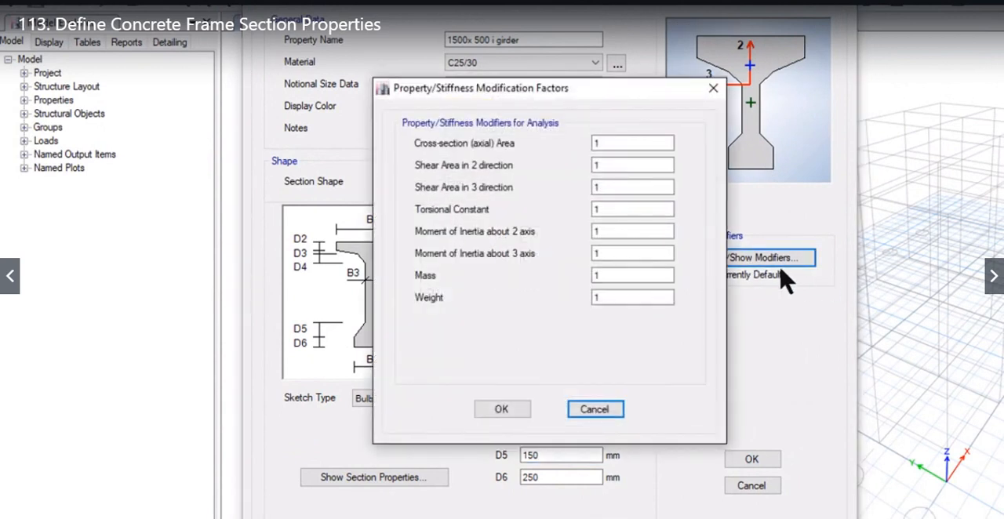
{"action": "left_click_drag", "start_coordinate": [615, 232], "coordinate": [560, 235]}
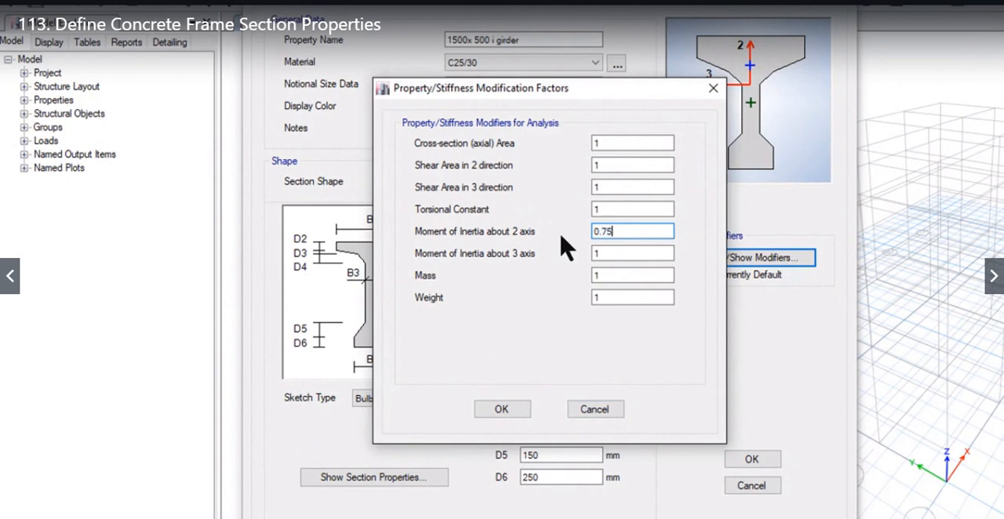
{"action": "left_click_drag", "start_coordinate": [612, 254], "coordinate": [502, 279]}
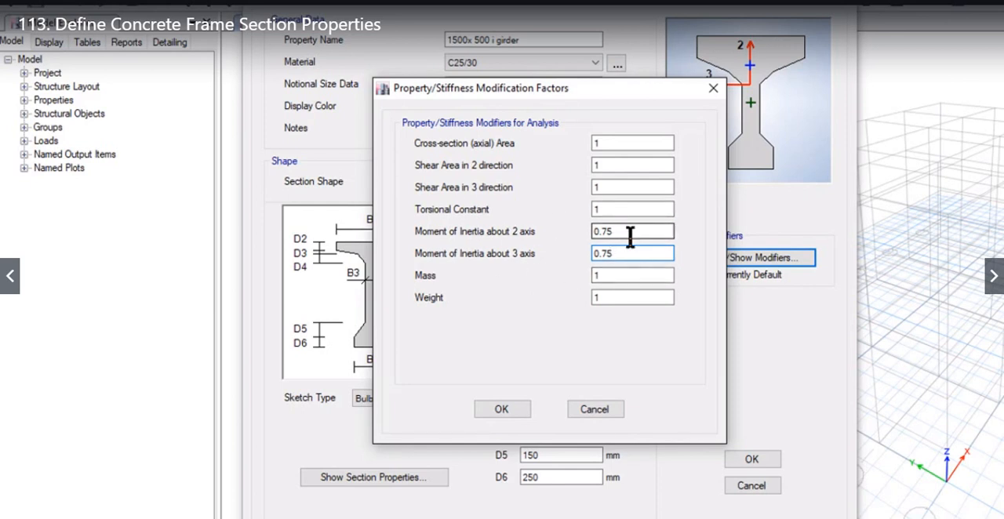
{"action": "left_click", "coordinate": [513, 415]}
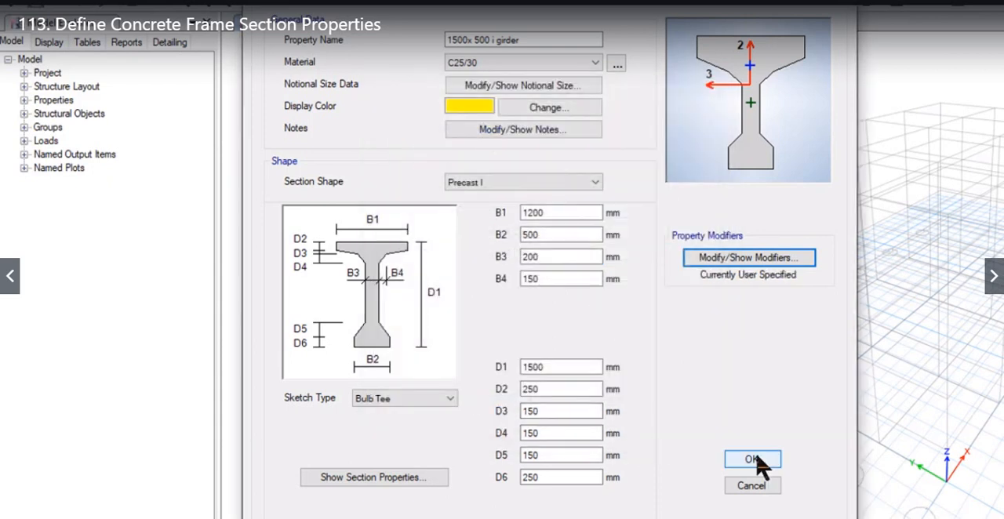
{"action": "left_click", "coordinate": [753, 459]}
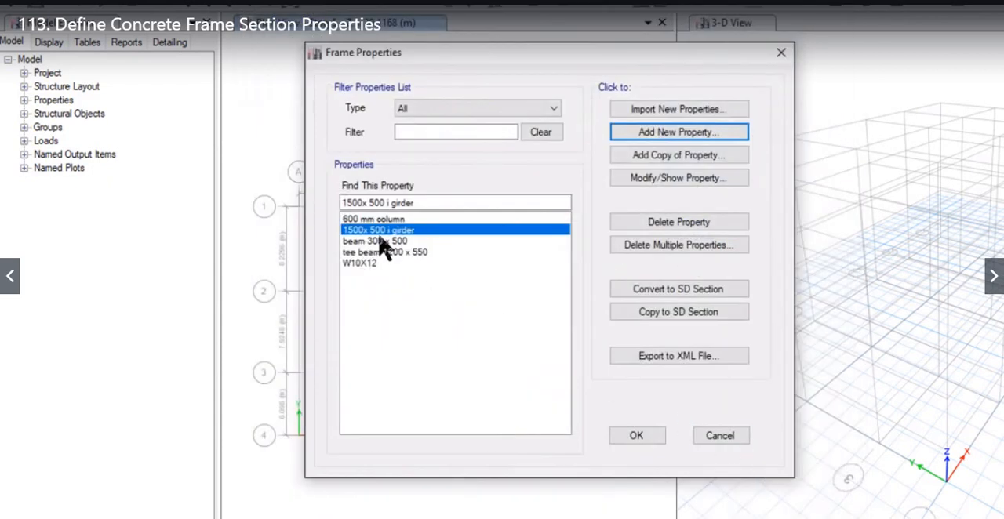
Step: Start adding another new frame section property
{"action": "left_click", "coordinate": [663, 133]}
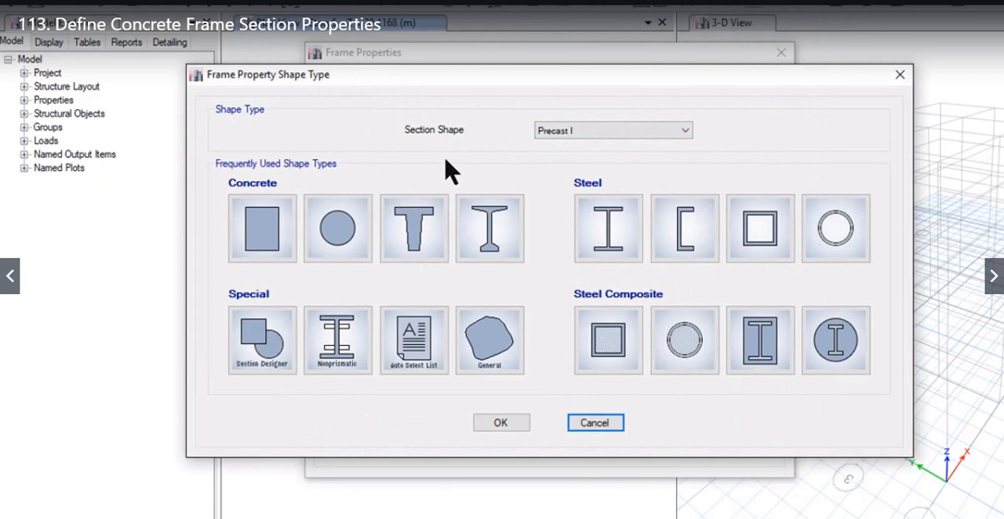